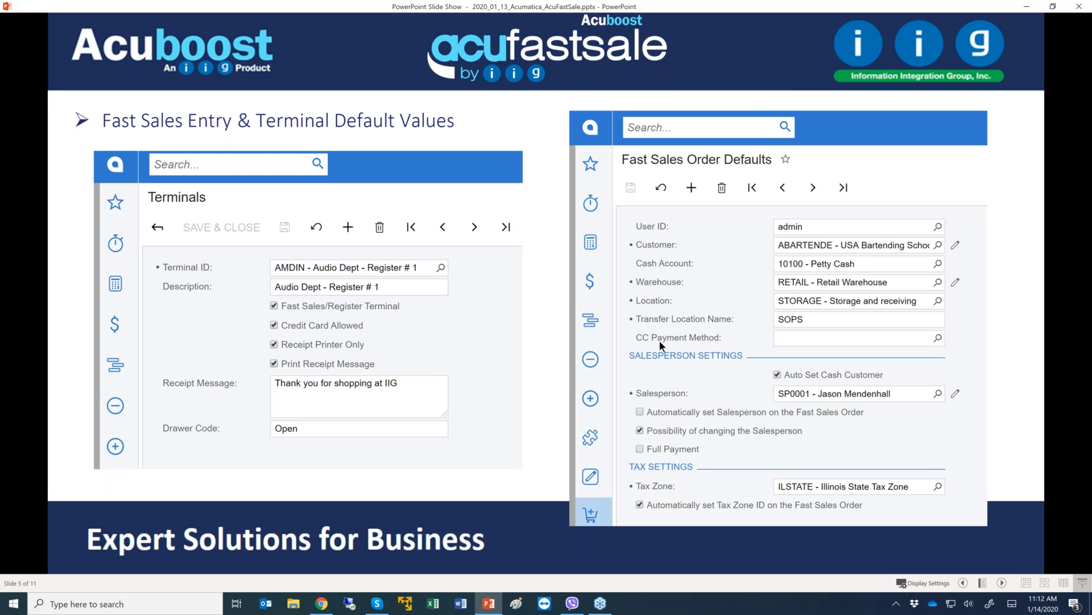
click(645, 499)
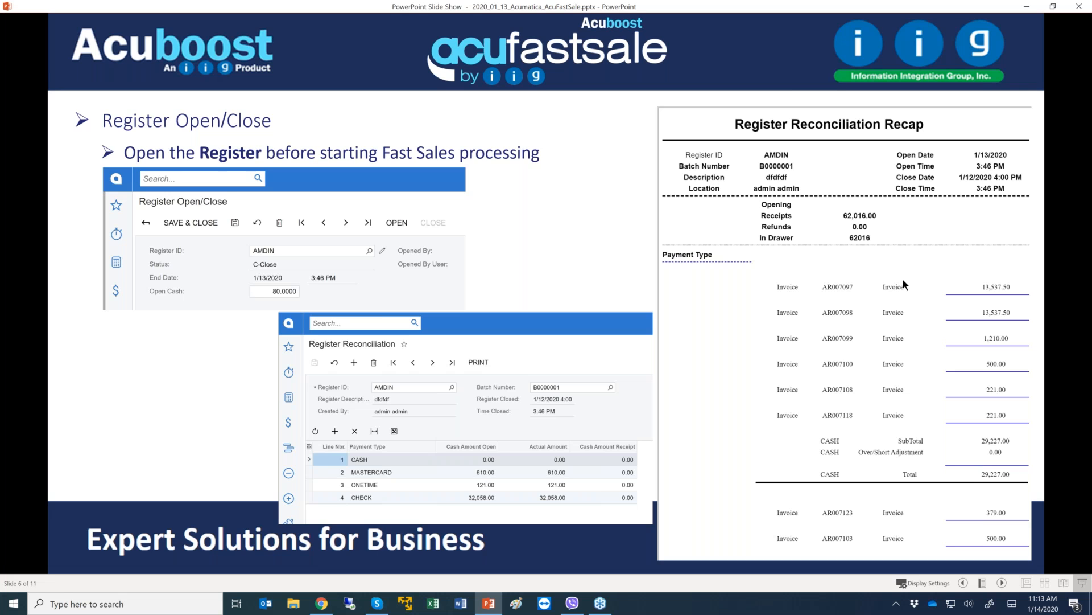
key(Right)
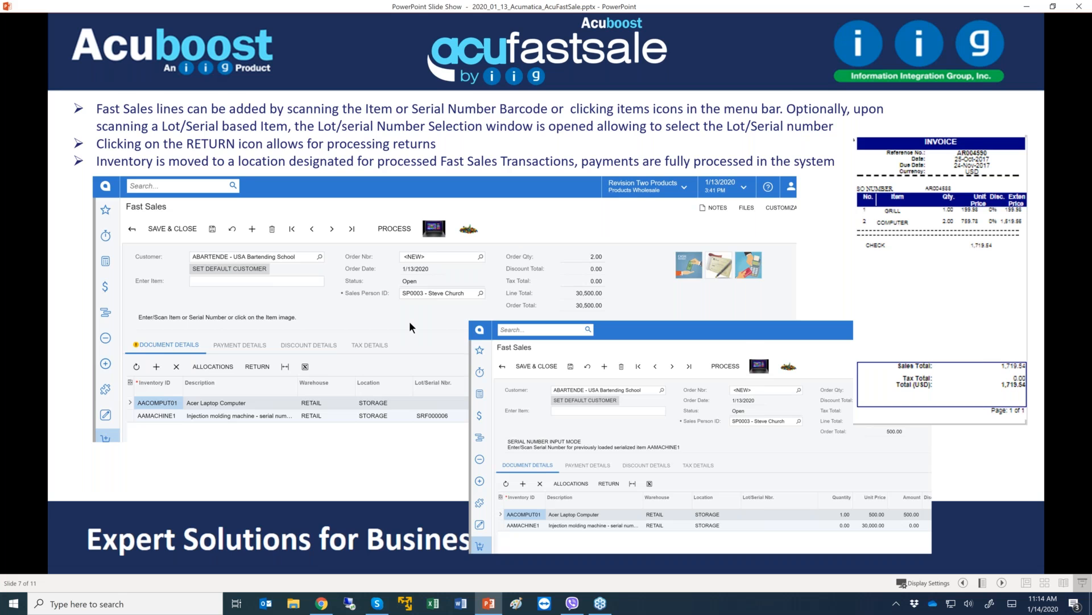
key(Right)
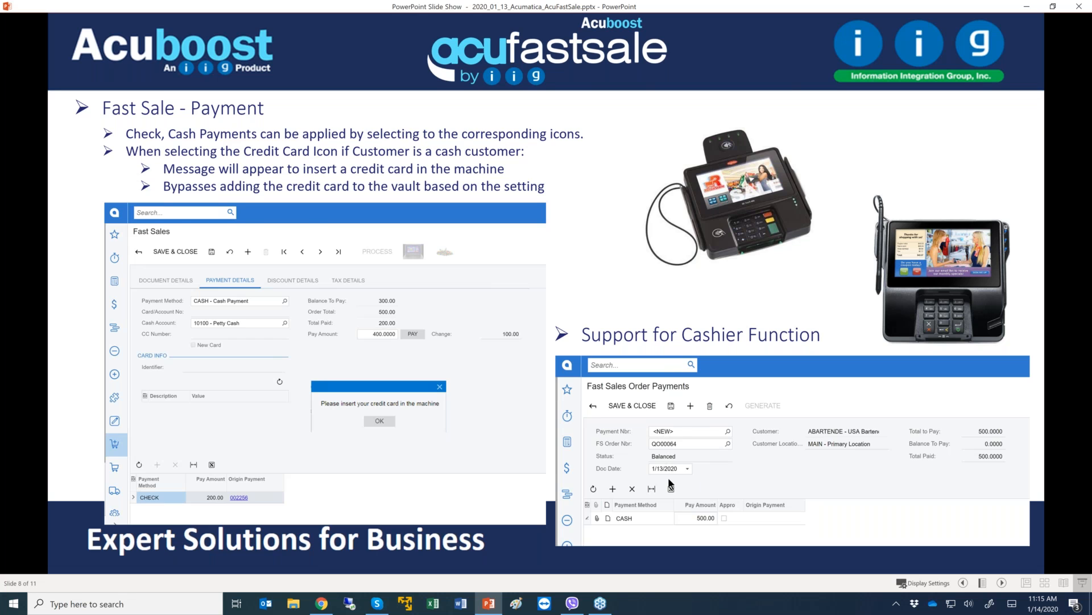
key(Right)
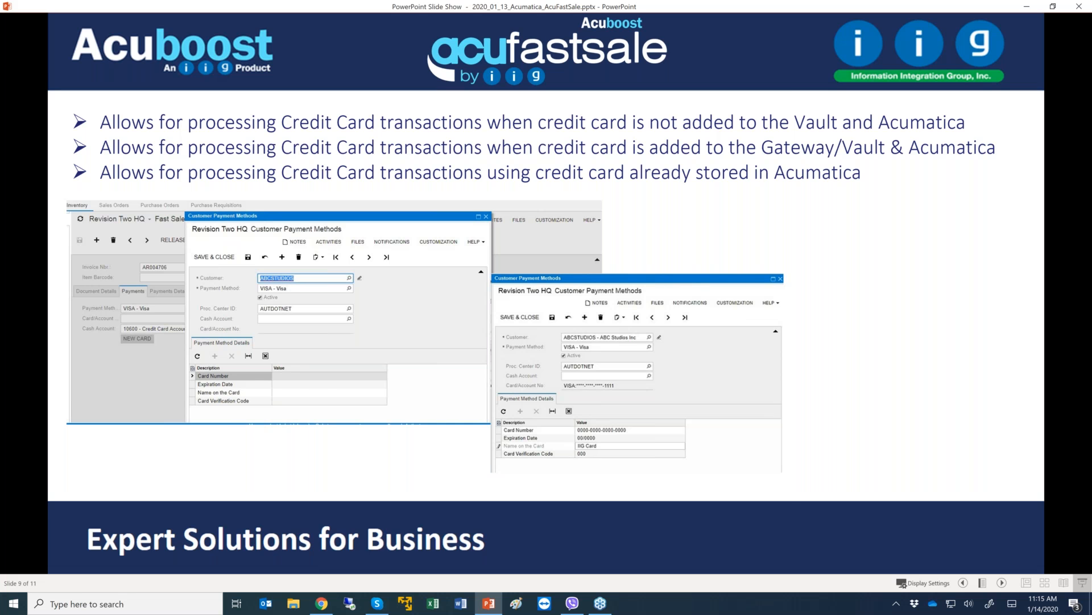
key(Right)
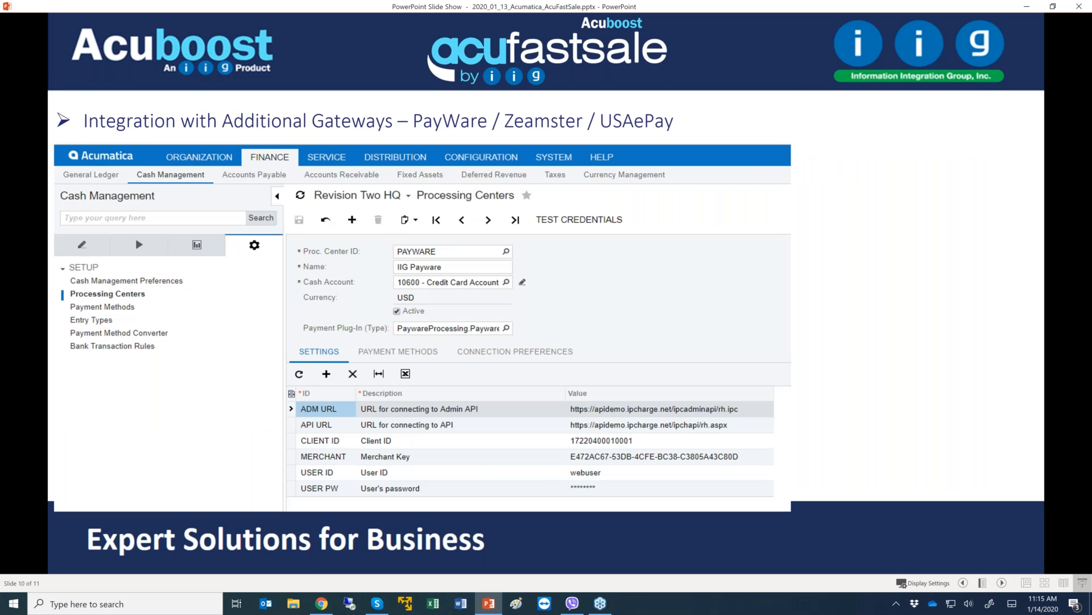
key(Right)
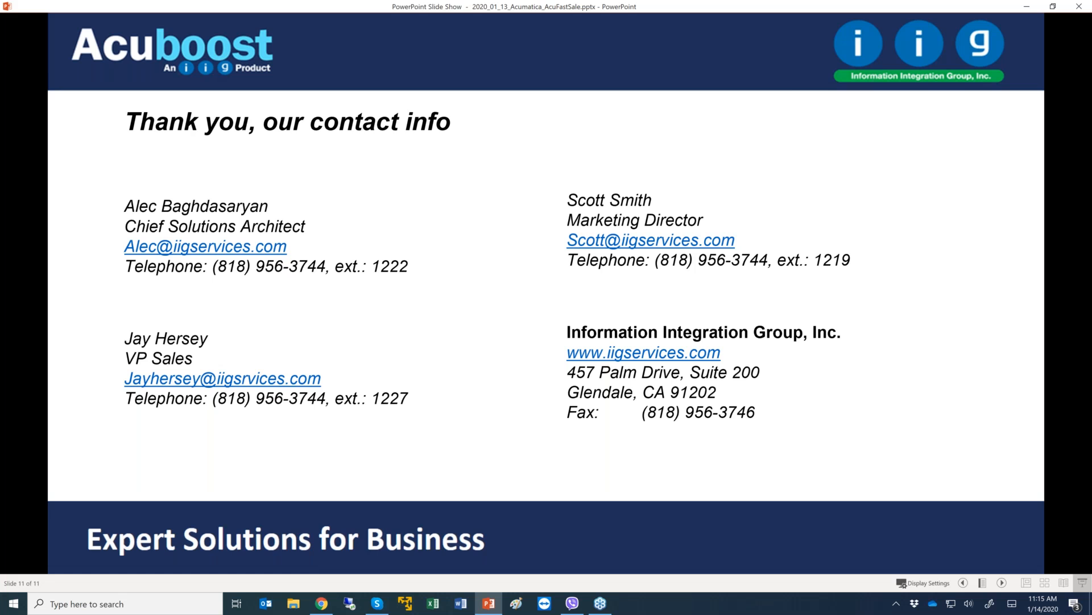
- End the slide show and switch to the Acumatica Fast Sales page in Chrome
key(Escape)
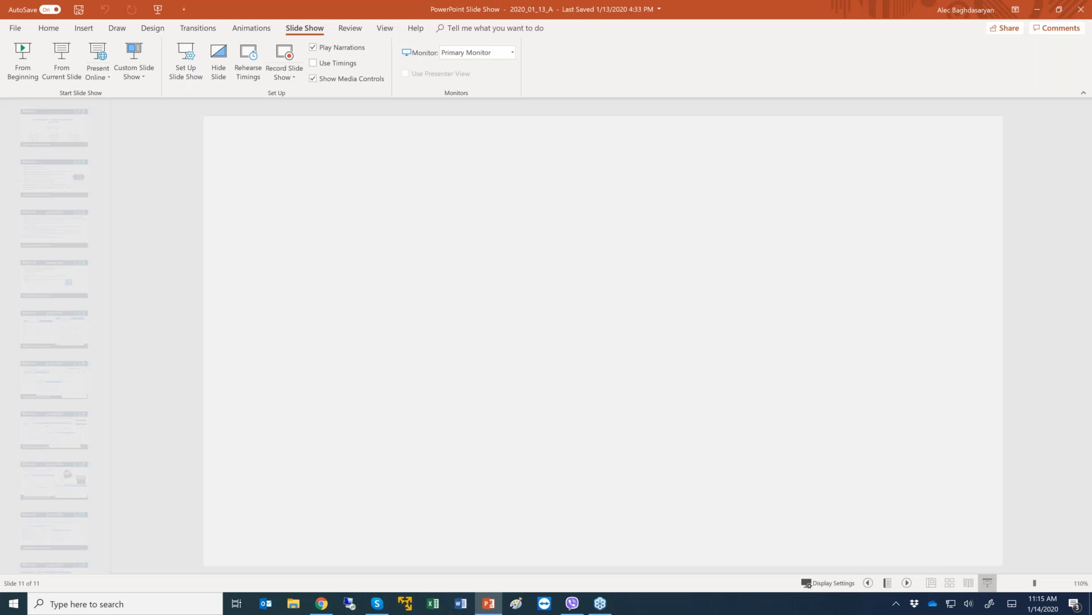
click(320, 608)
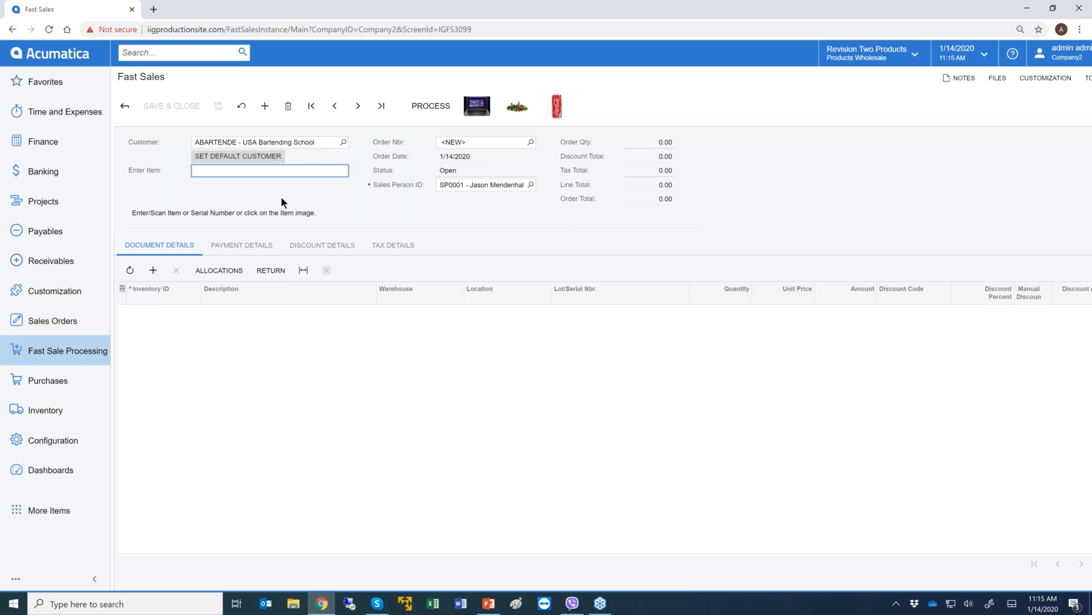
- Add one AACOMPUT01 laptop, two COKE 12-packs and the machine with serial number SRF23 to the new fast sale
click(476, 106)
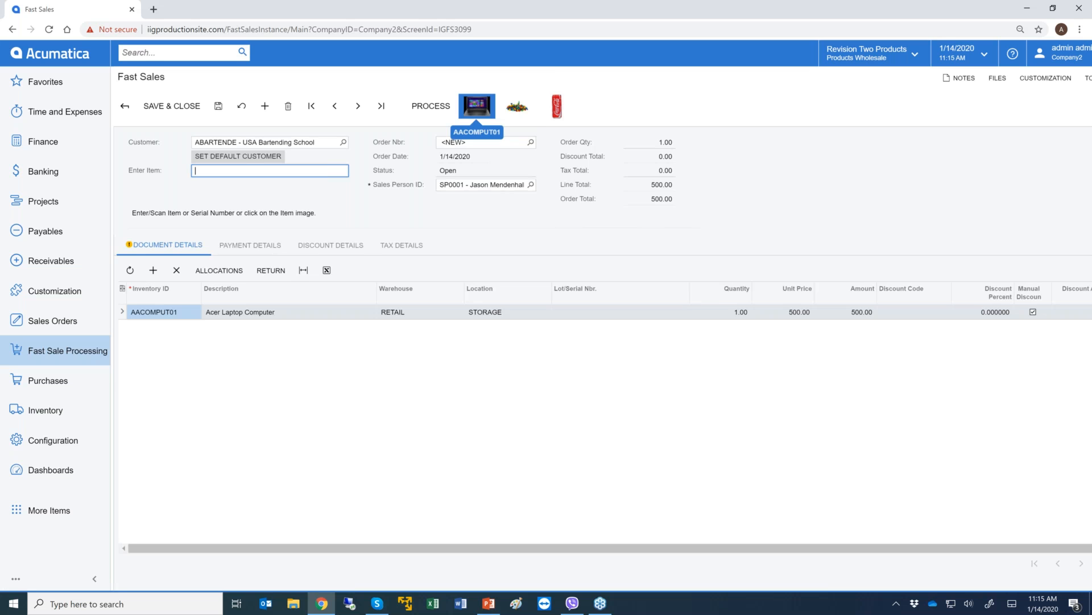
click(557, 106)
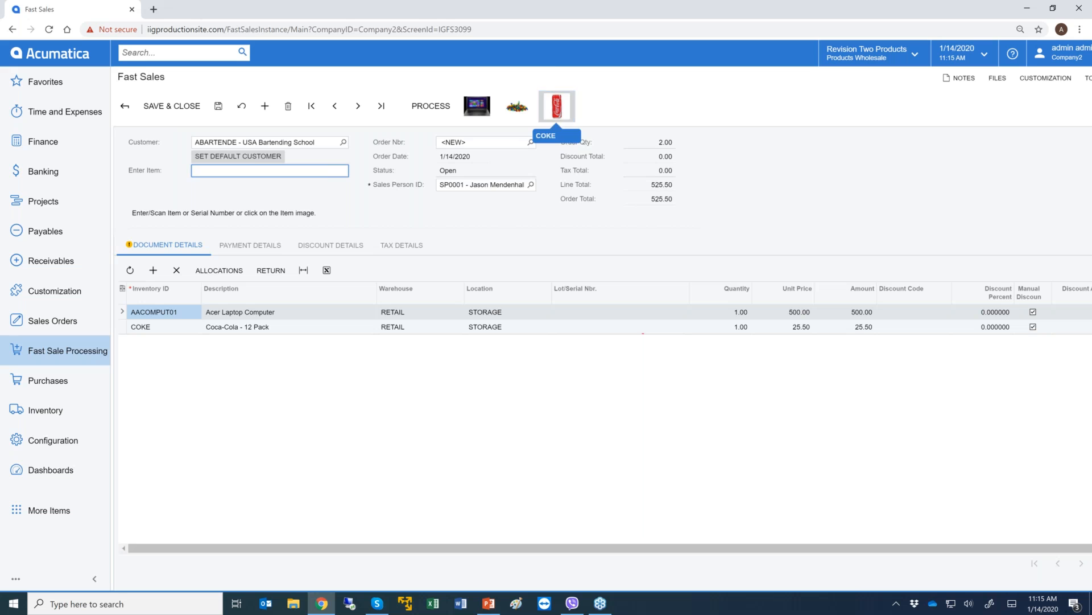
click(557, 106)
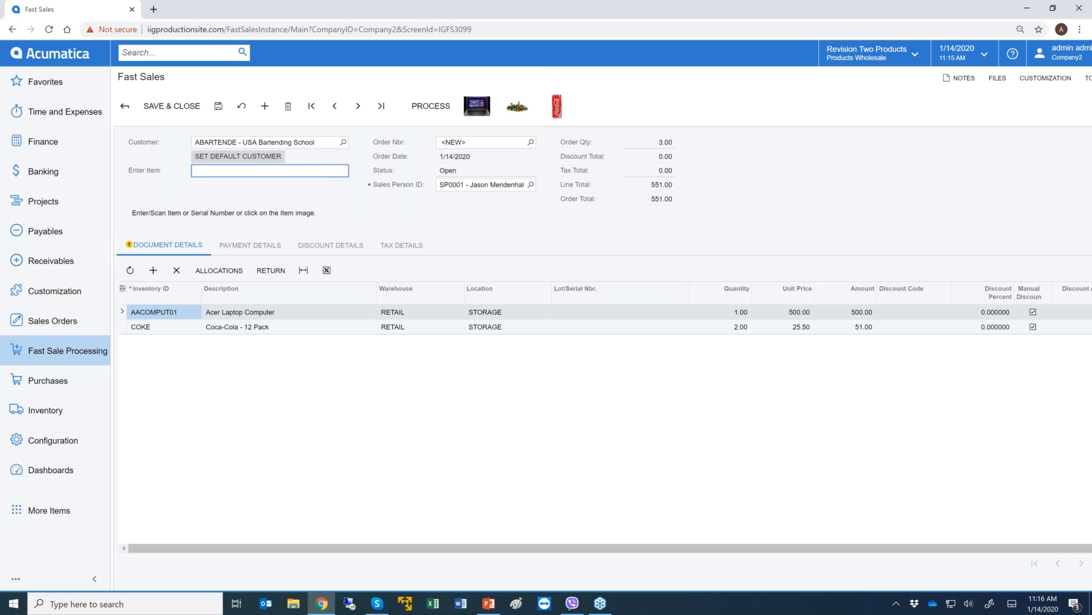
text(srf23)
key(Tab)
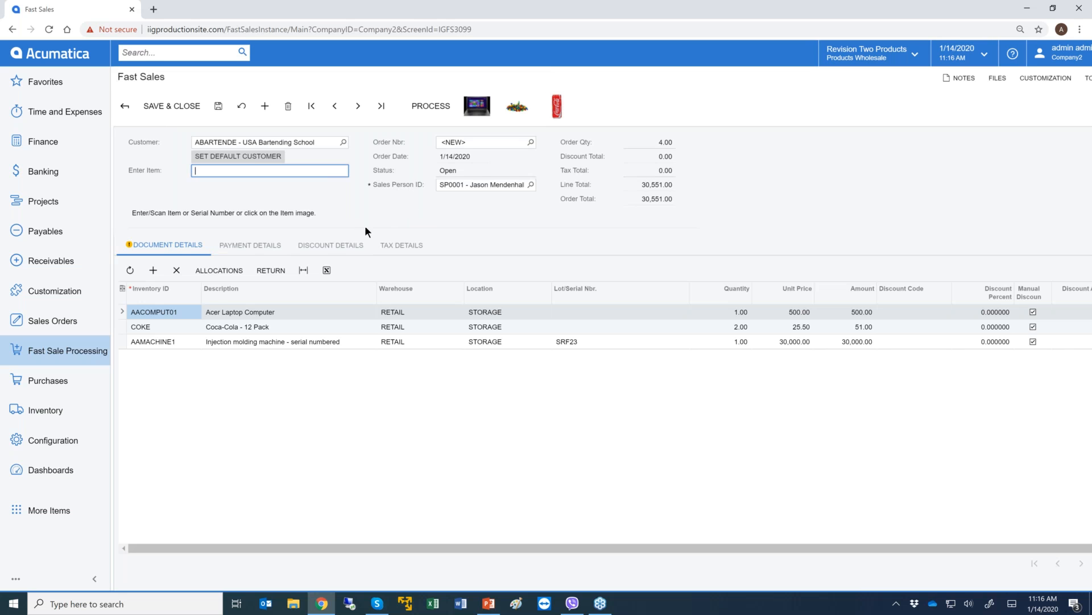
- Record a check payment of 20,000.00 from the Company Checking Account on the fast sale
click(270, 249)
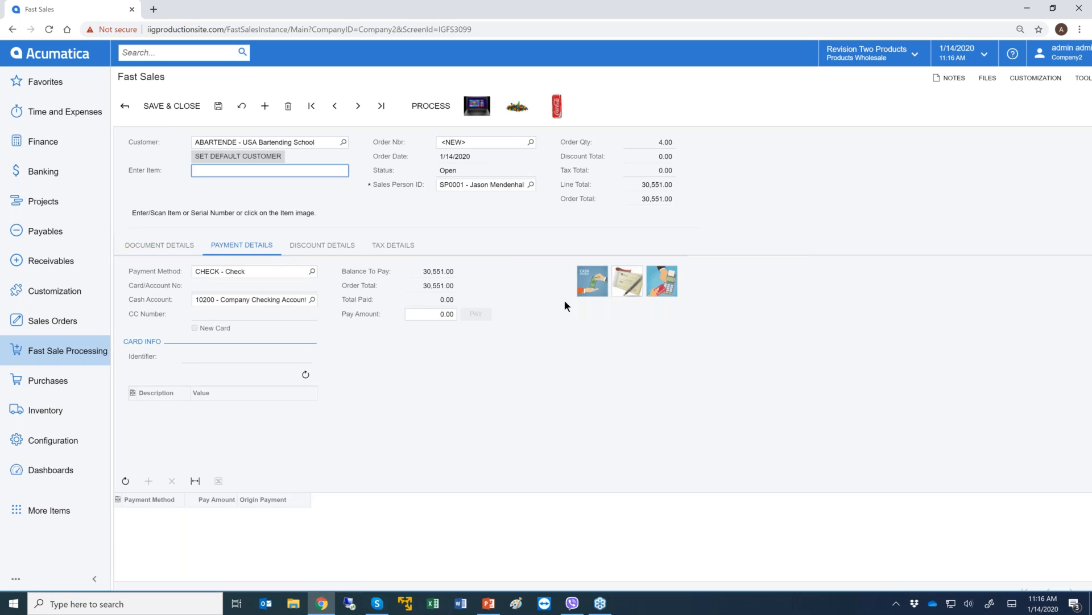
click(430, 316)
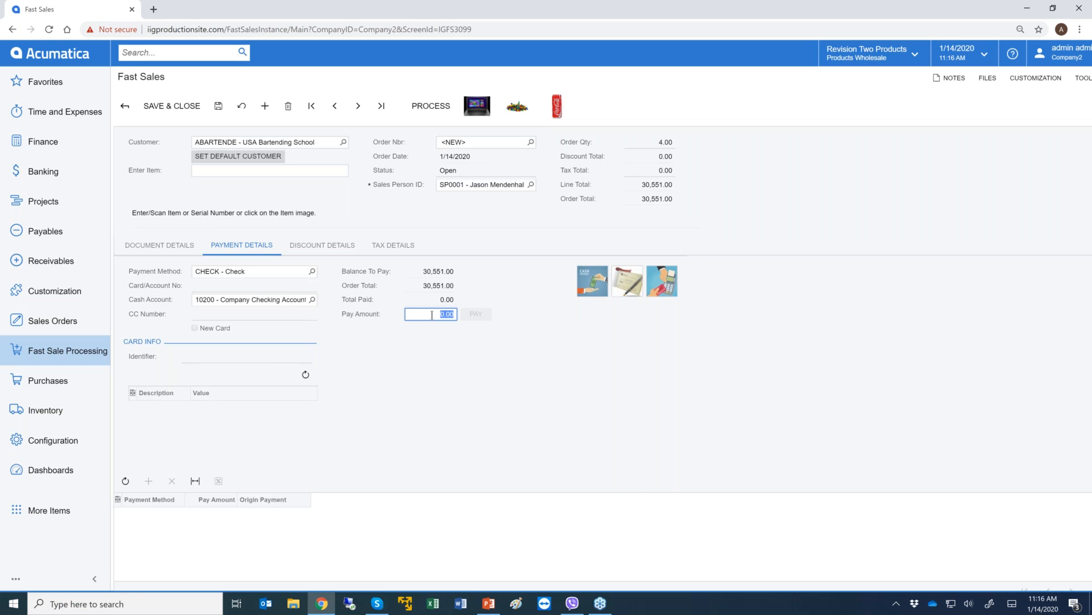
text(200000)
key(Return)
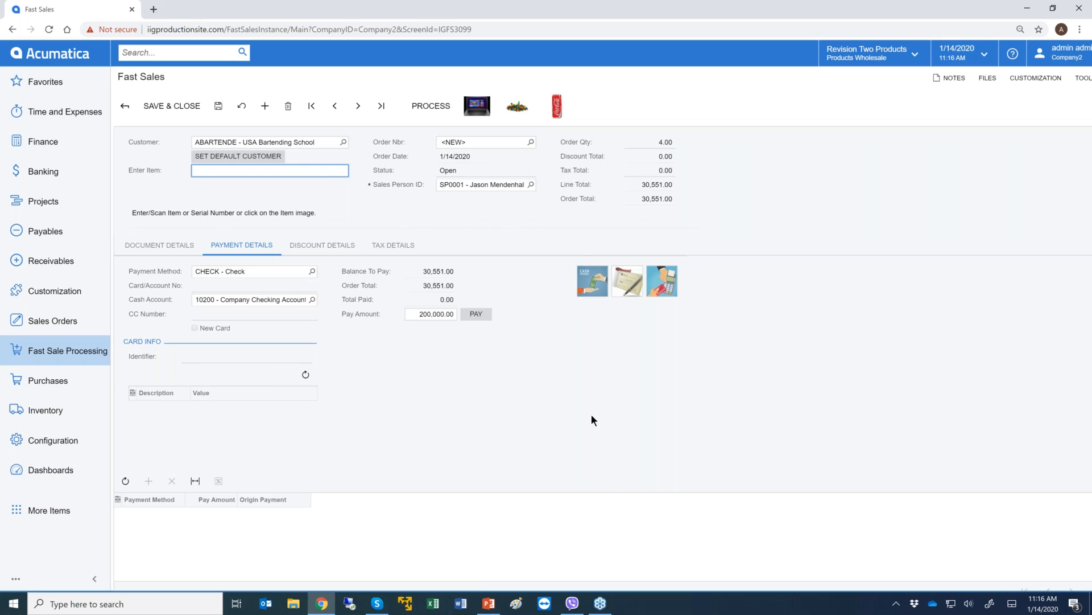
click(436, 314)
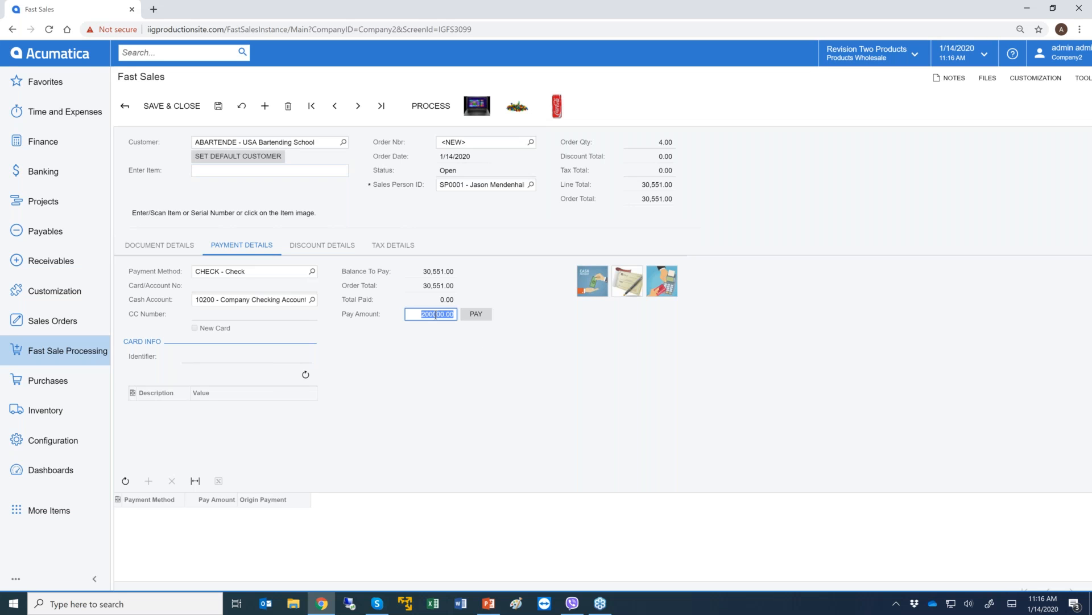
text(20000)
key(Return)
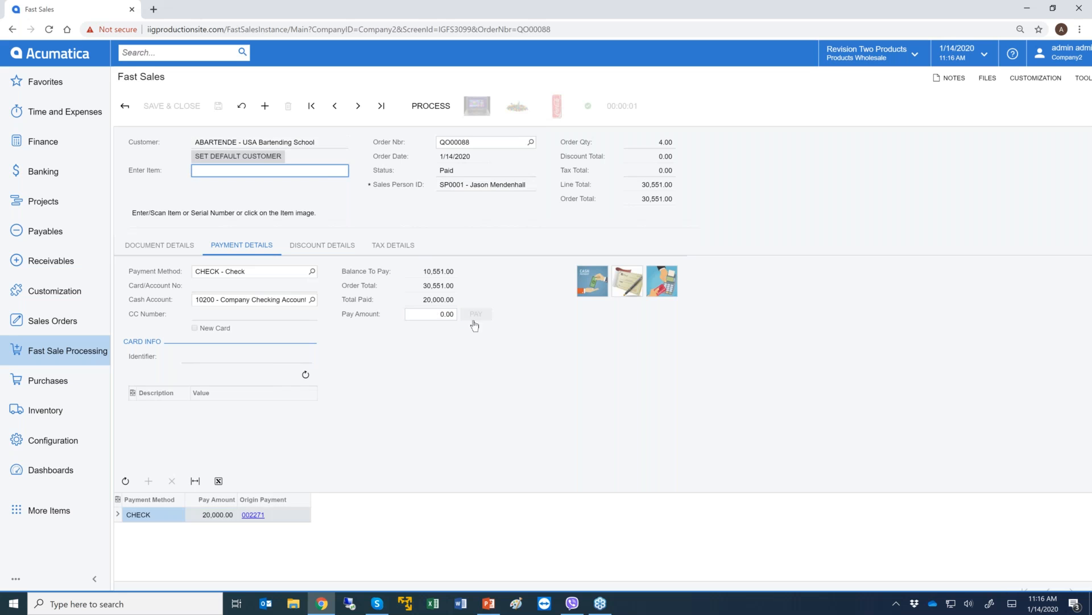
- Record an additional cash payment of 1,000.00 on the fast sale
click(586, 275)
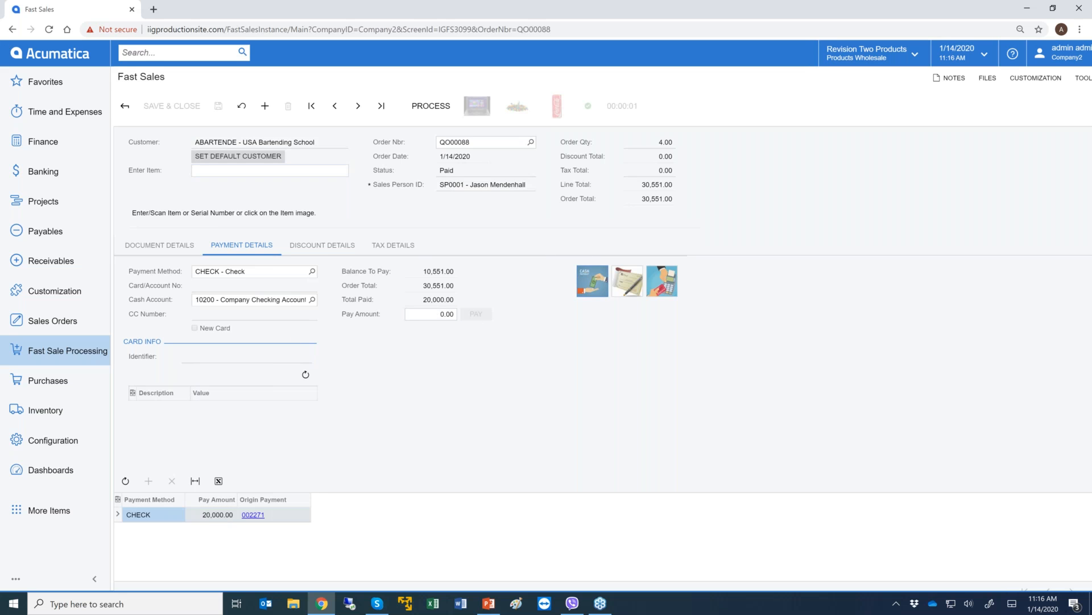
click(435, 316)
text(1000)
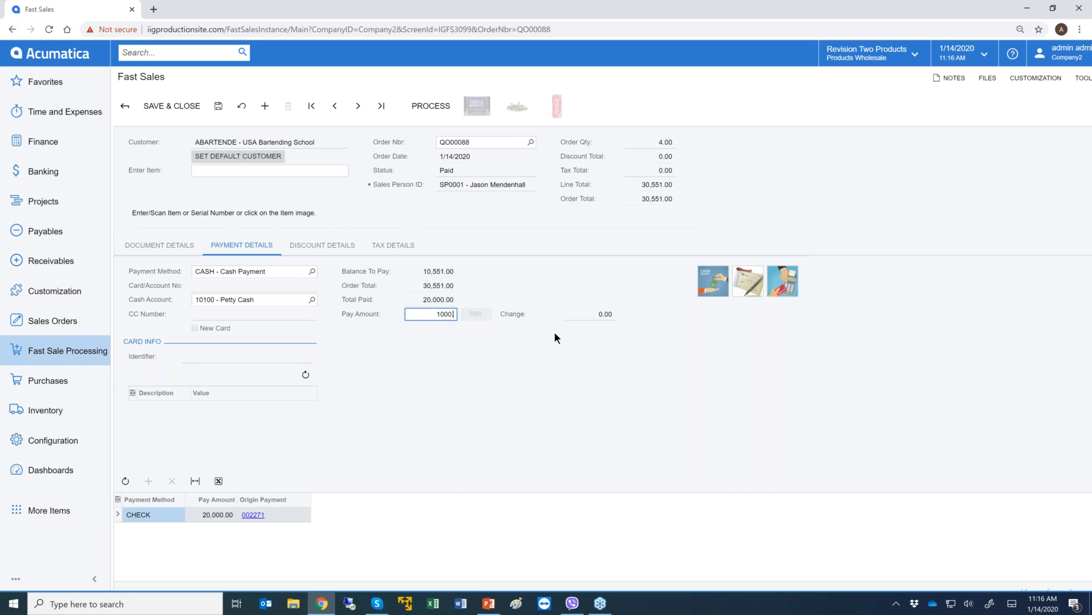
key(Tab)
click(477, 314)
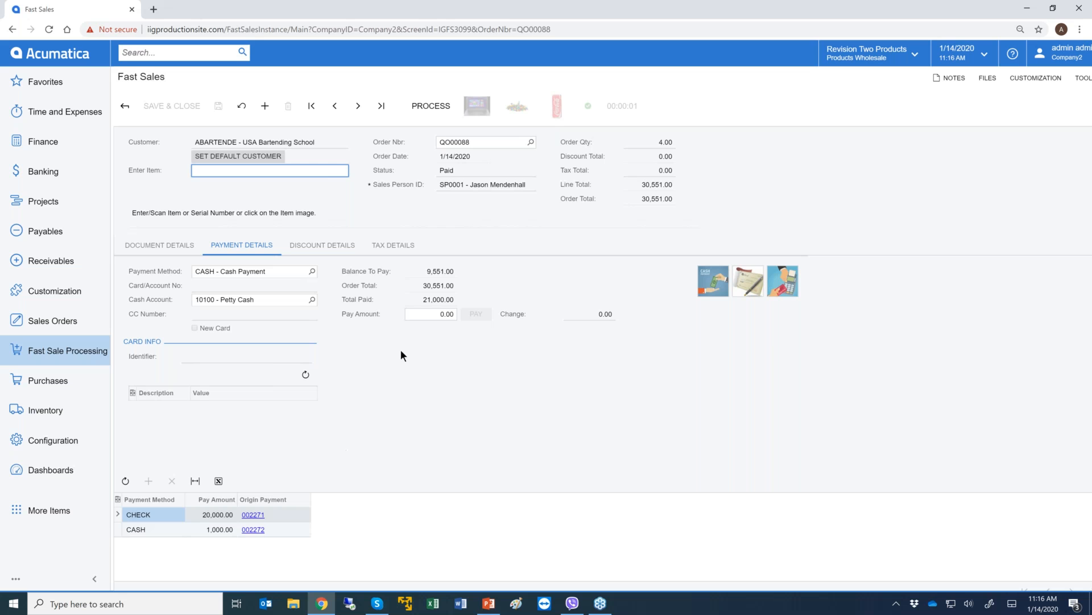
- Process the fast sale despite its unpaid balance and close the resulting order summary report
click(433, 108)
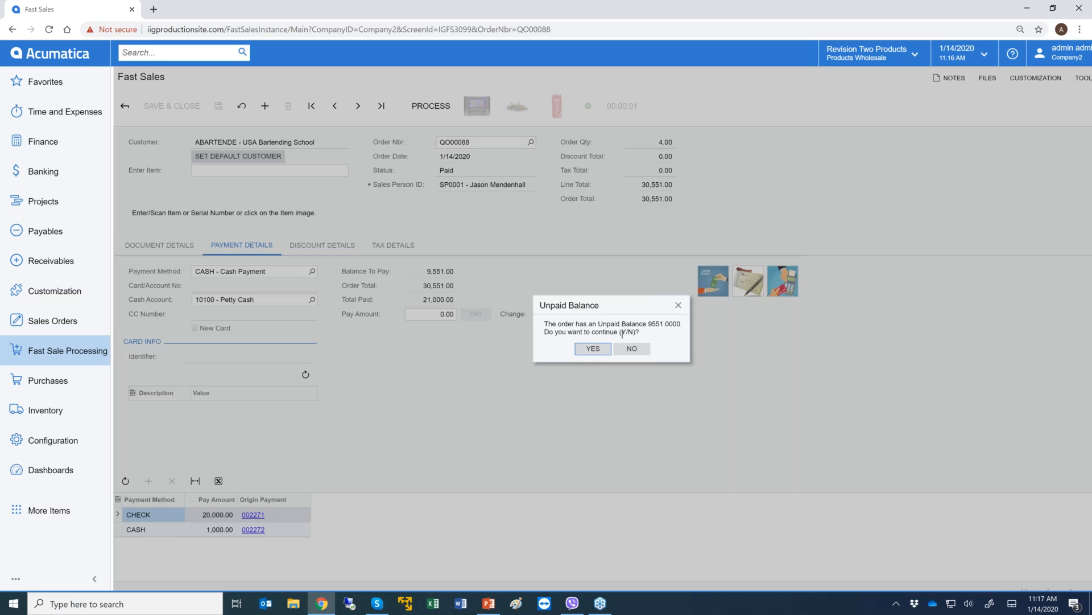
click(592, 349)
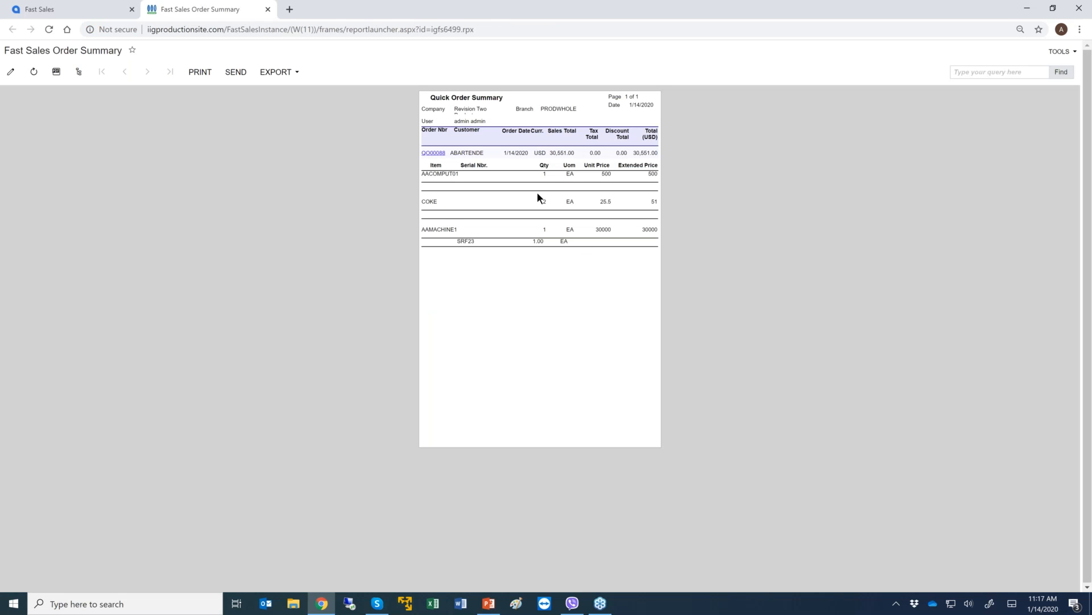
click(268, 9)
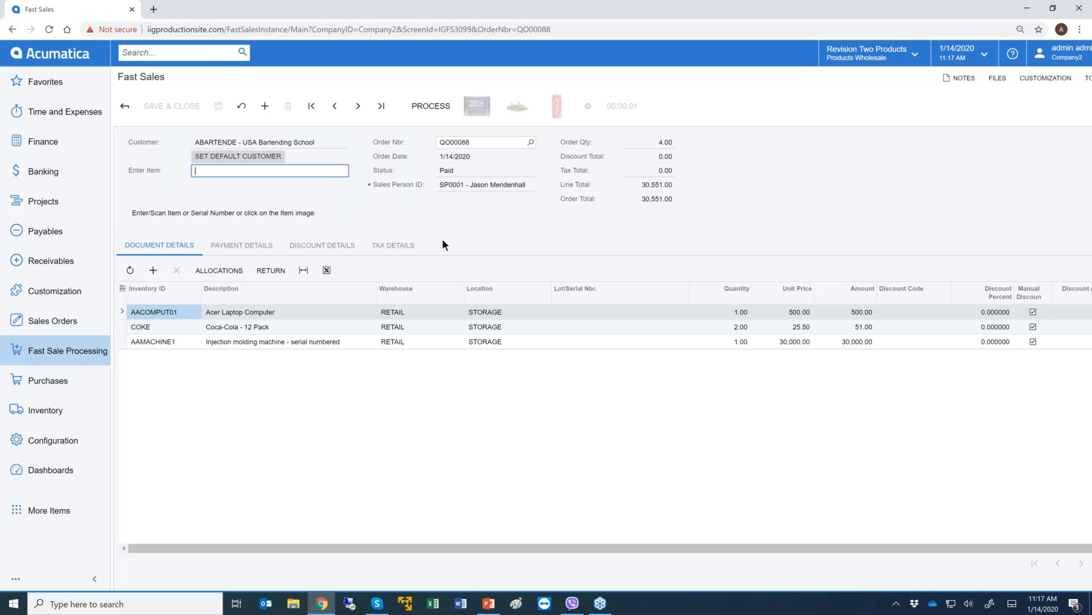
- Run Process Fast Sales Orders for only the newly paid order and dismiss the processing summary
click(93, 354)
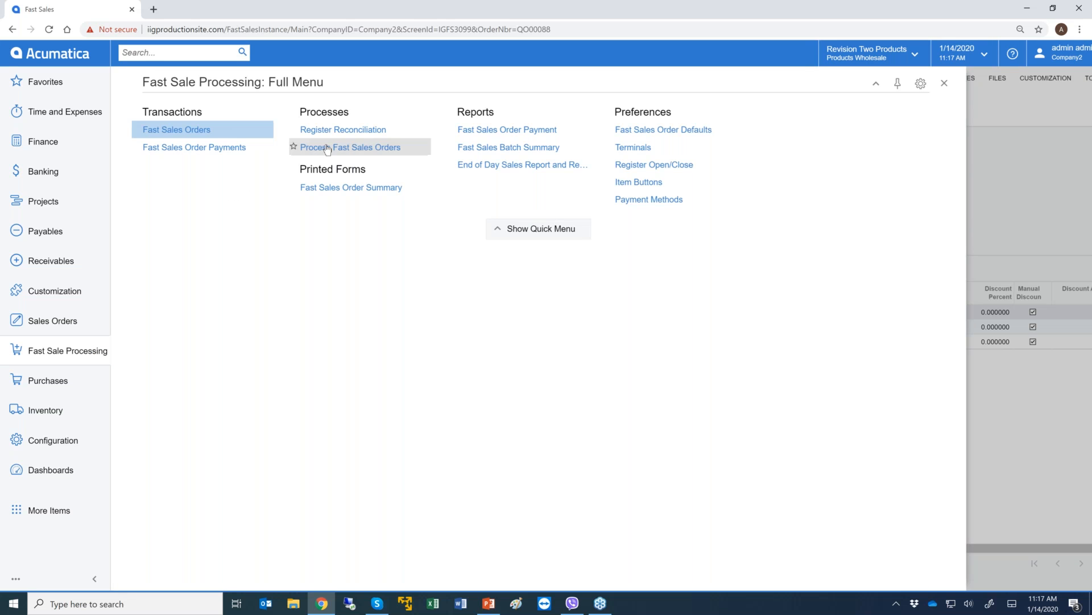
click(327, 148)
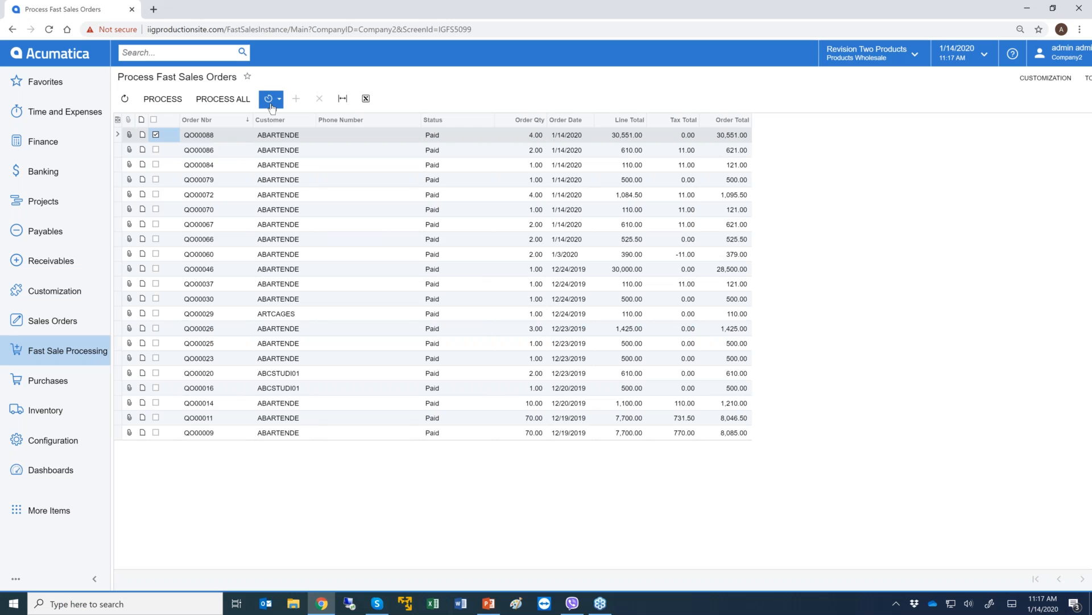
click(177, 103)
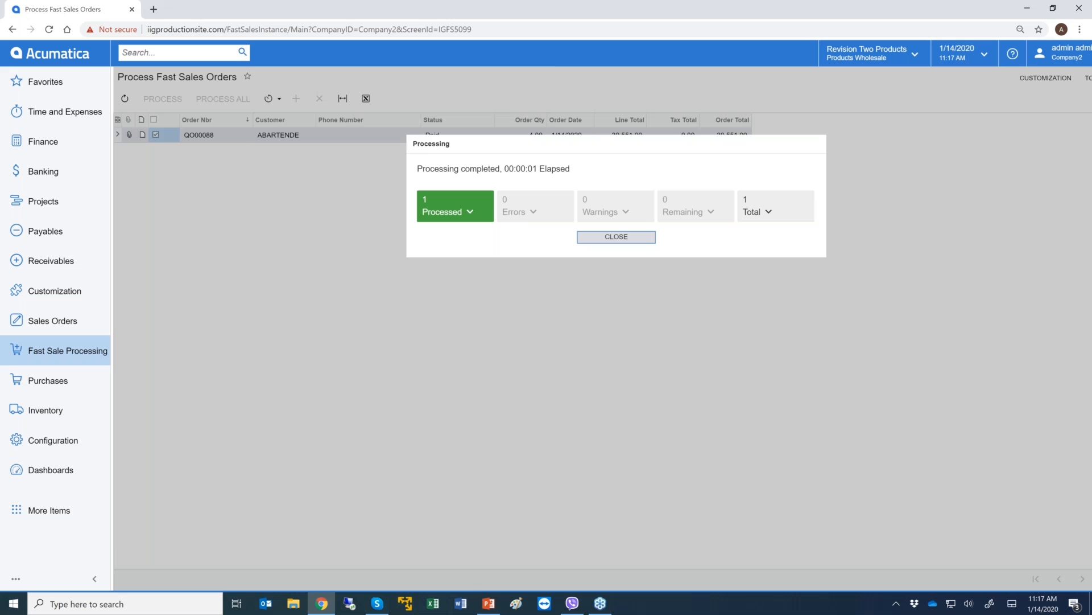
click(586, 238)
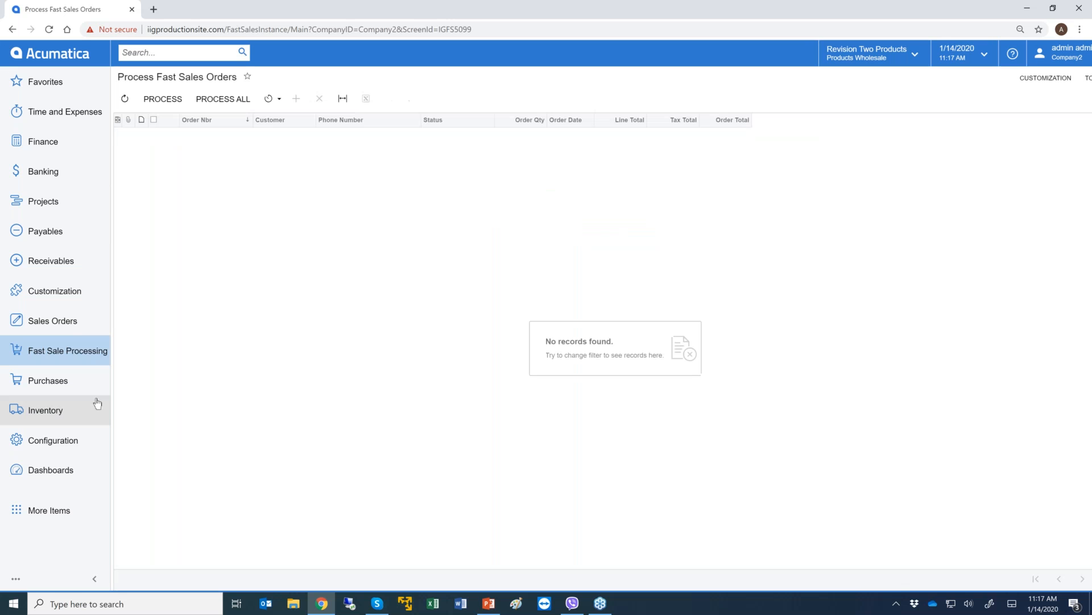
- Open the newest PS sales order from the Sales Orders list and review its payments
click(71, 329)
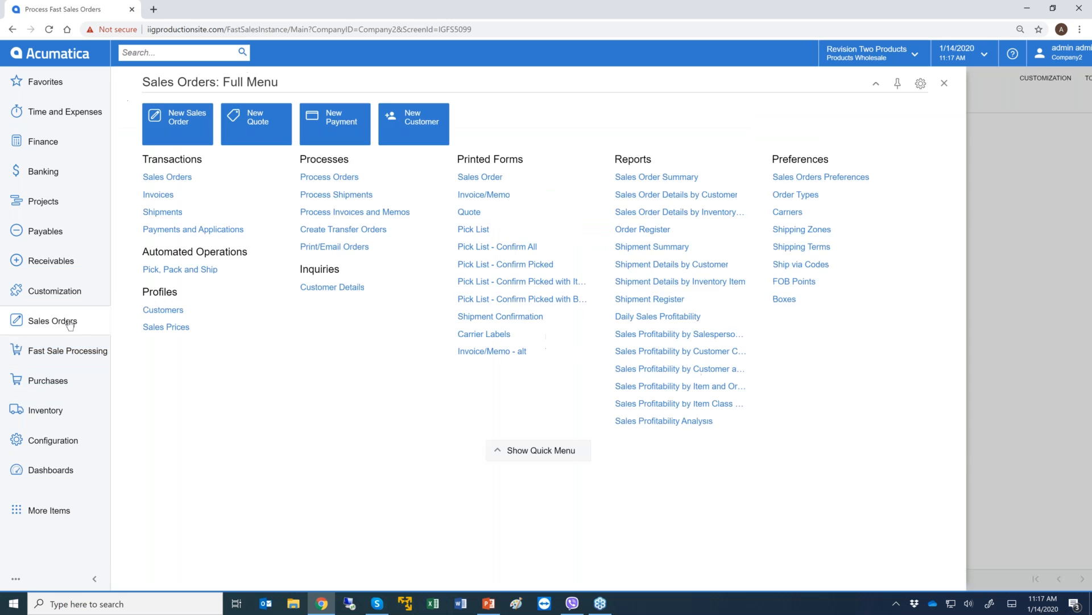
click(168, 177)
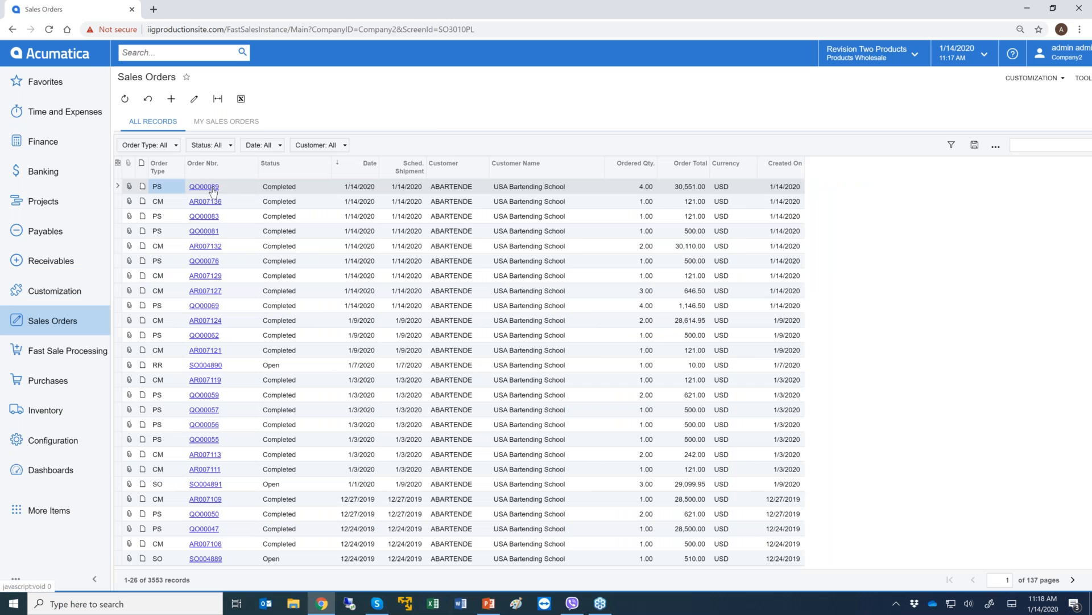
click(215, 187)
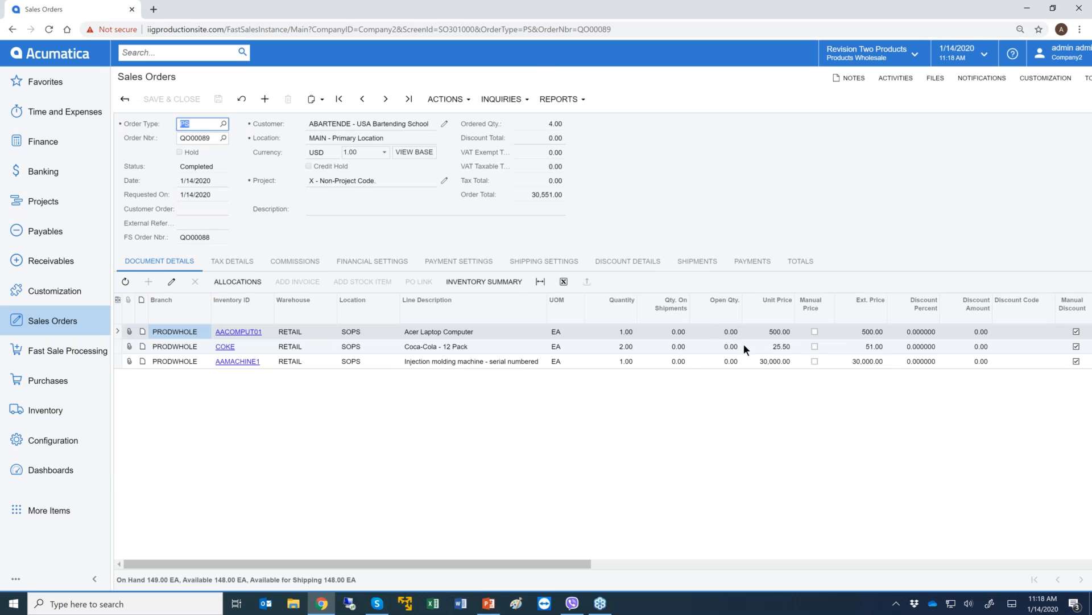
click(753, 260)
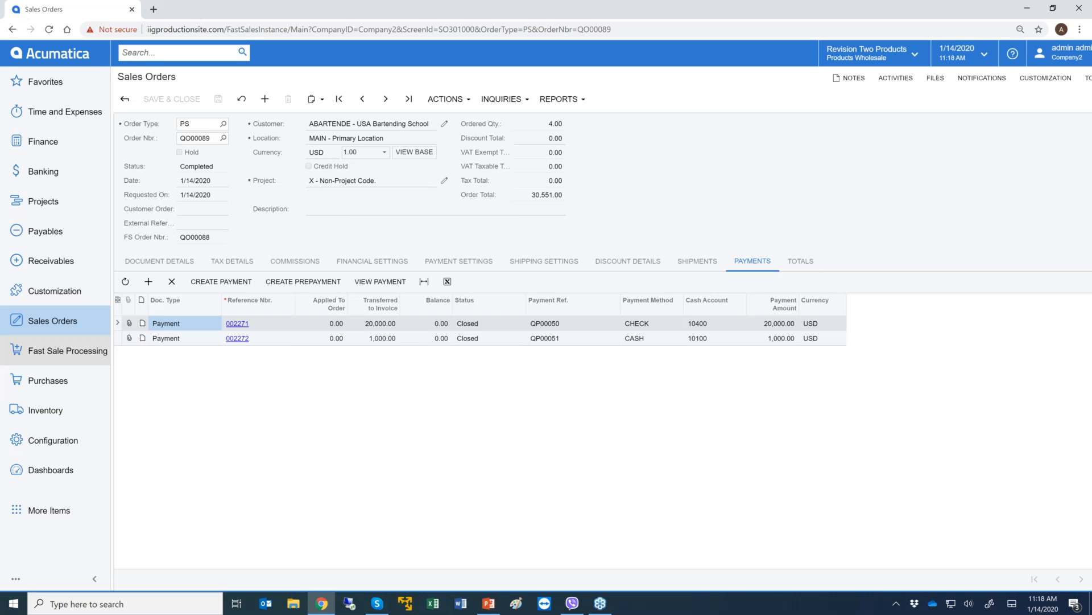
- Check the orders remaining in Process Fast Sales Orders and open the Fast Sales Orders list
click(68, 365)
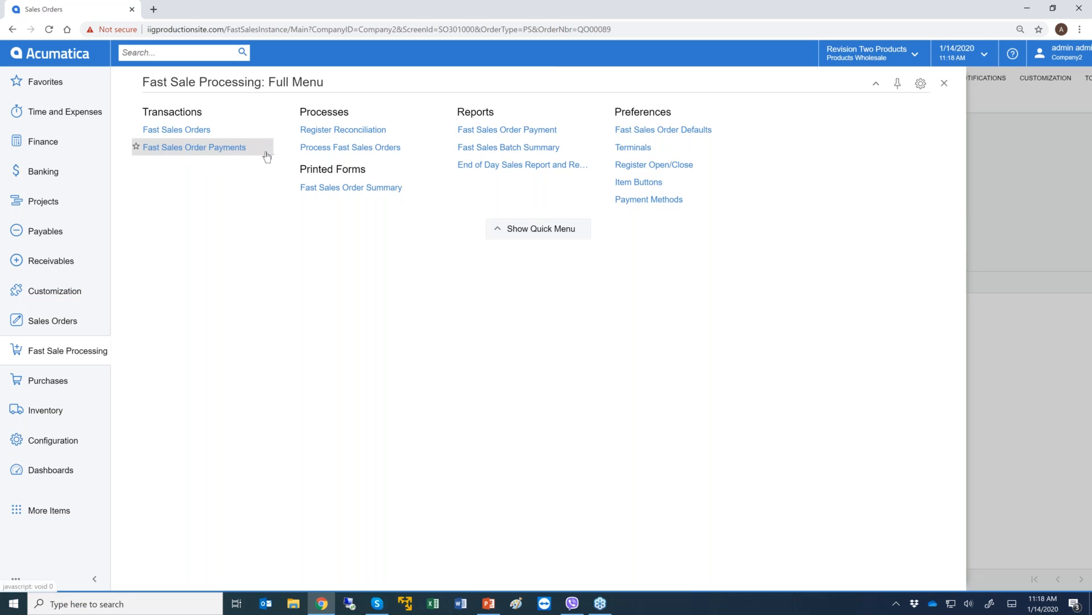
click(331, 149)
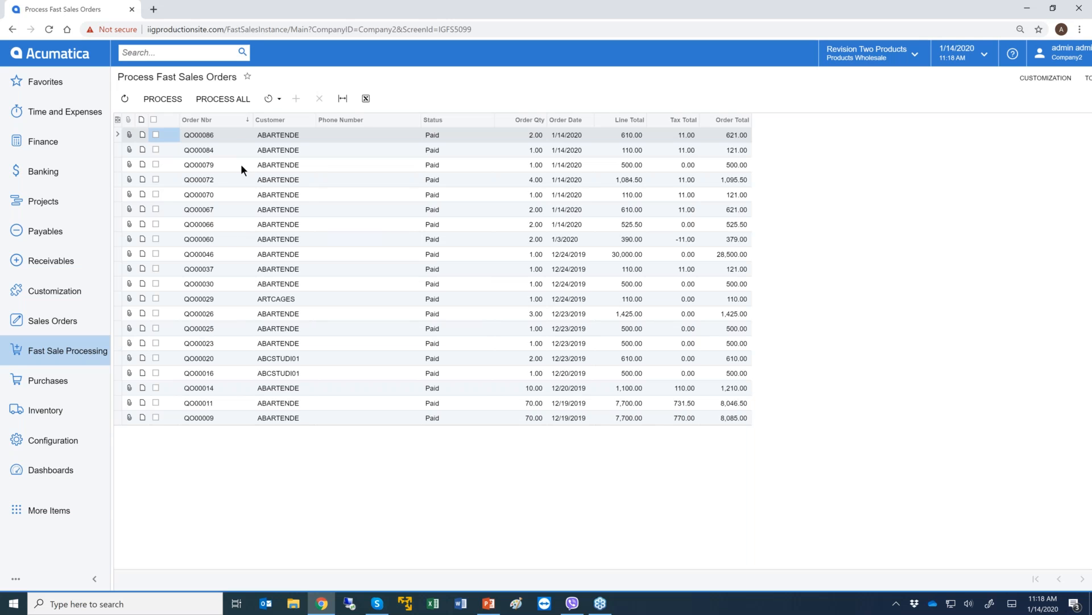
click(88, 360)
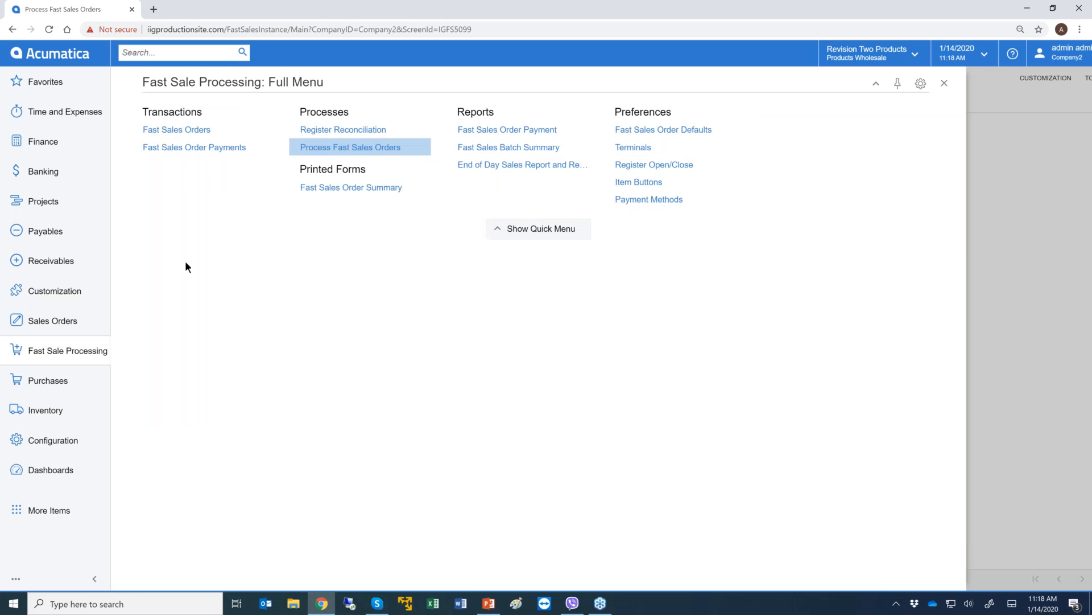
click(190, 133)
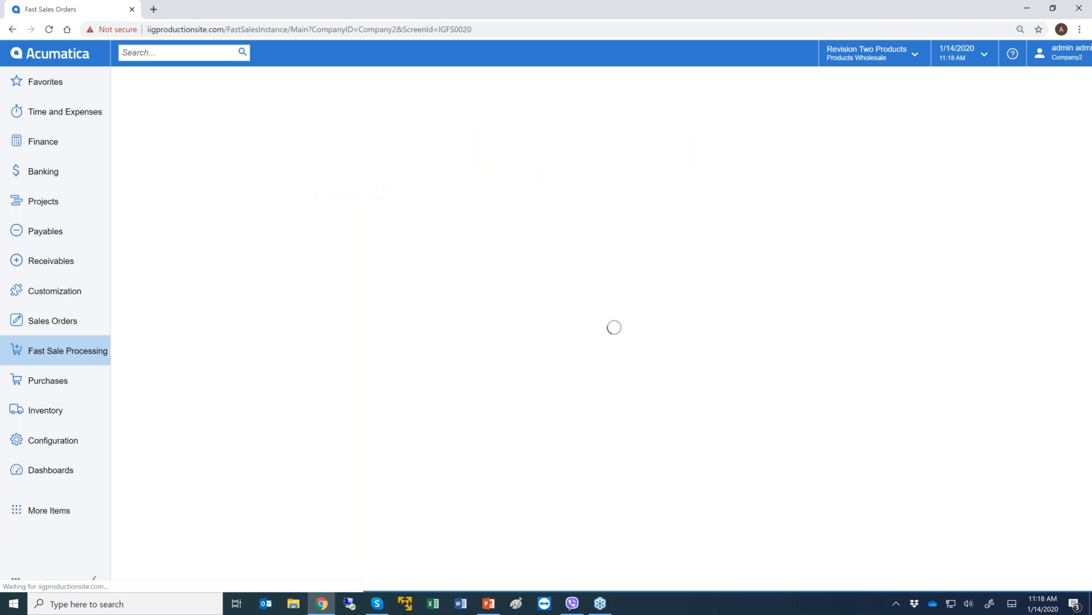
- Enter a new fast sale with one Acer Laptop Computer and a returned Lego 500 piece set, and leave return mode
click(171, 100)
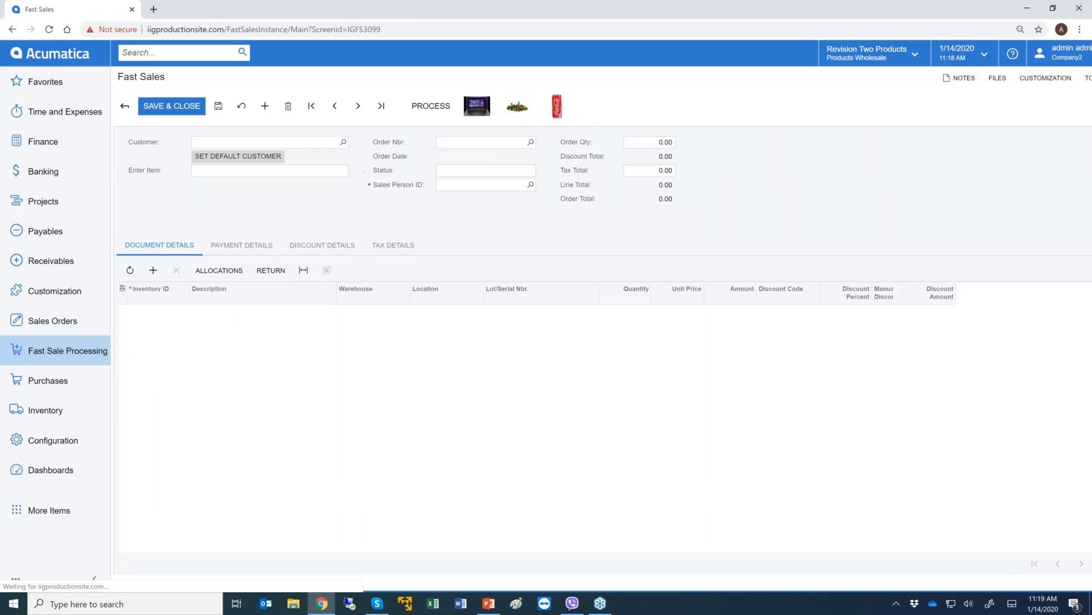
click(477, 109)
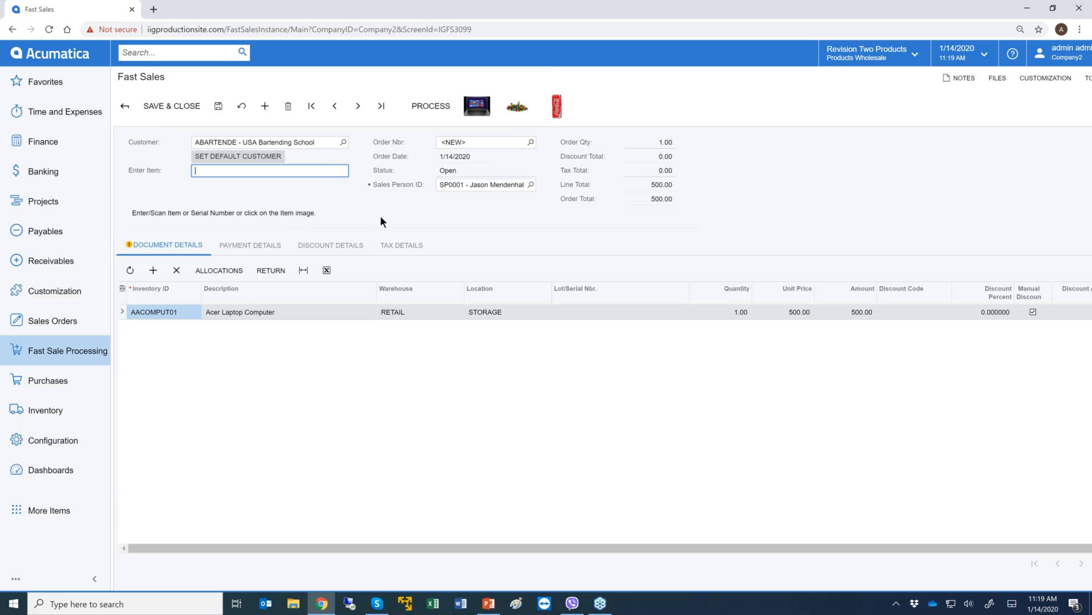
click(278, 272)
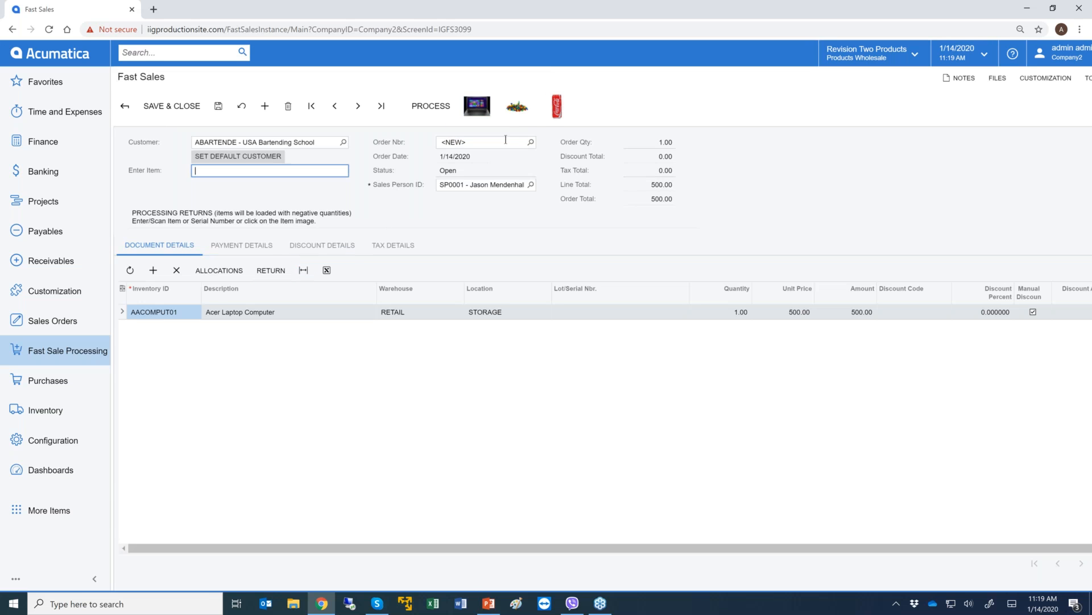
click(516, 108)
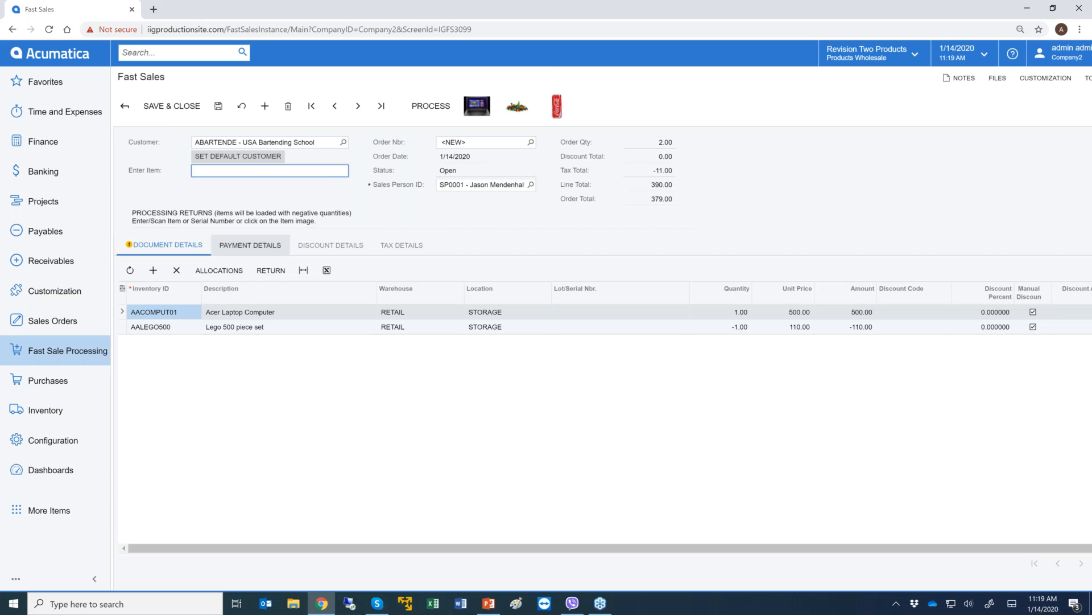
click(270, 271)
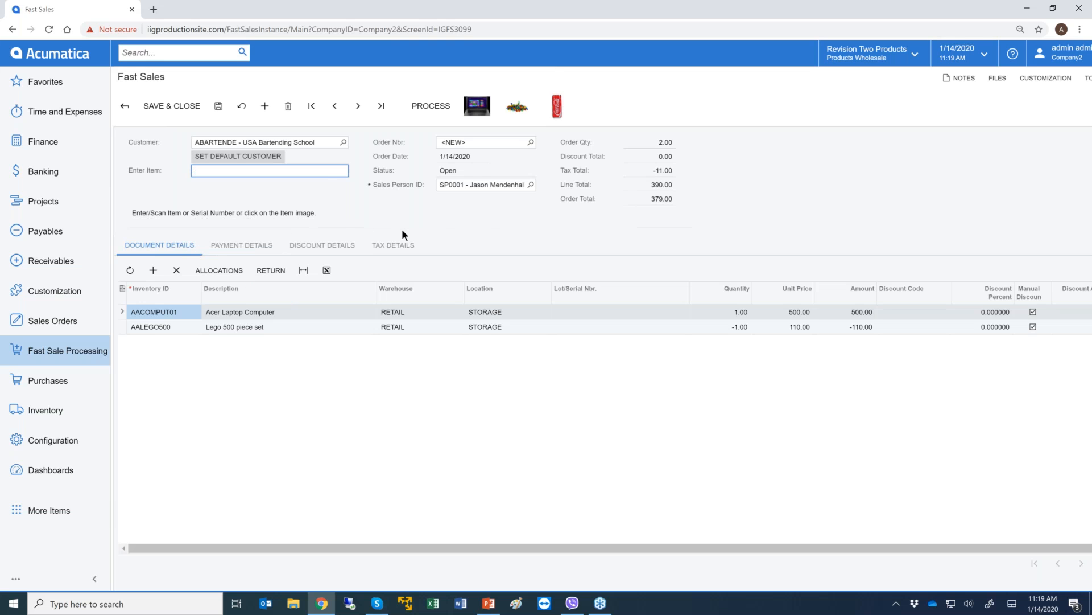
- Take a cash payment of 400 for the fast sale
click(247, 249)
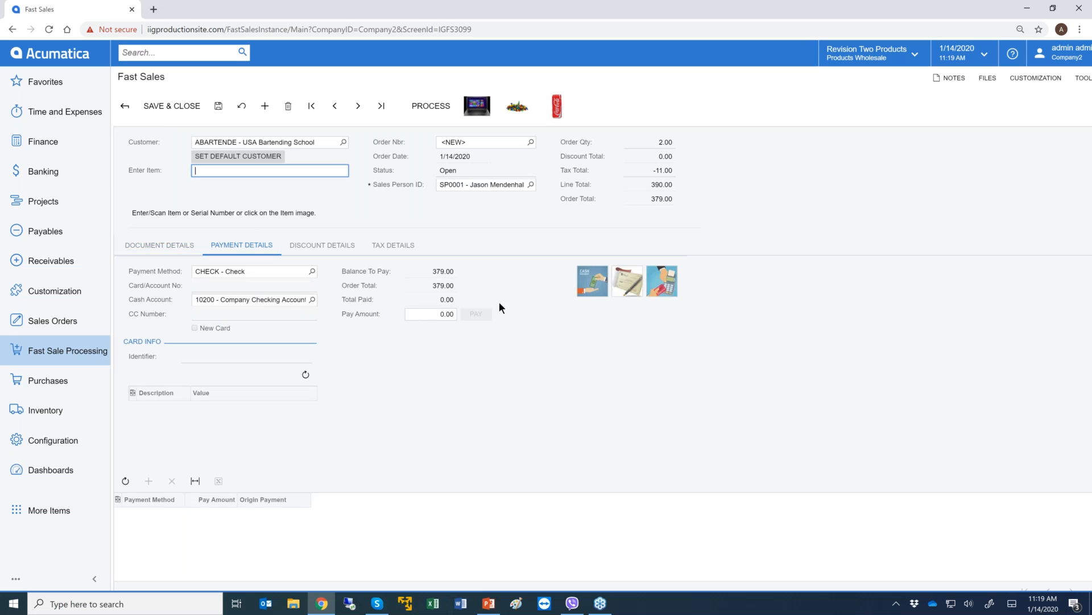
click(594, 287)
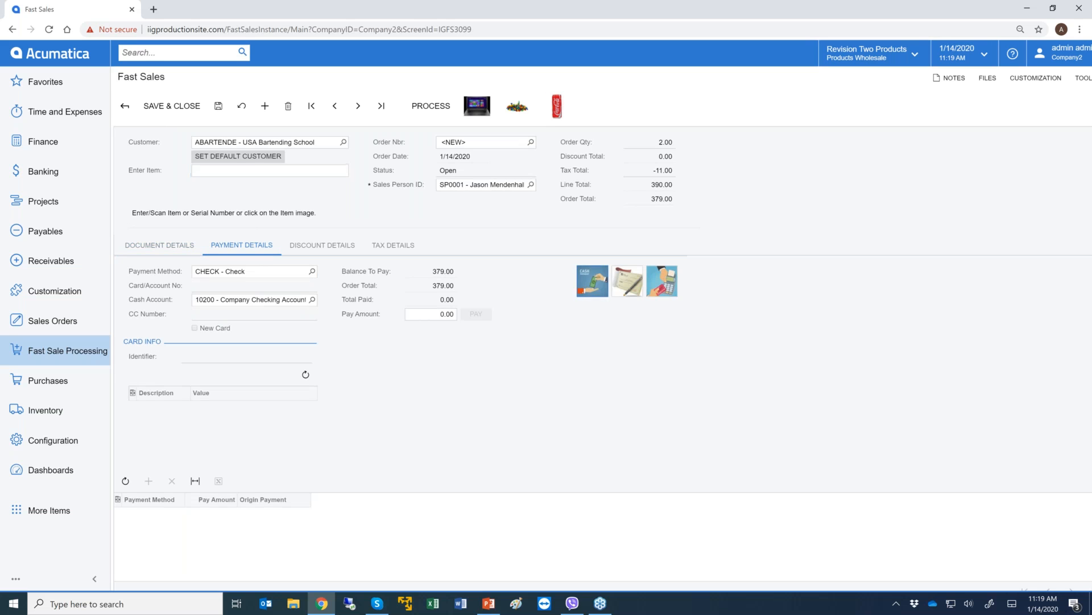
click(435, 315)
text(400)
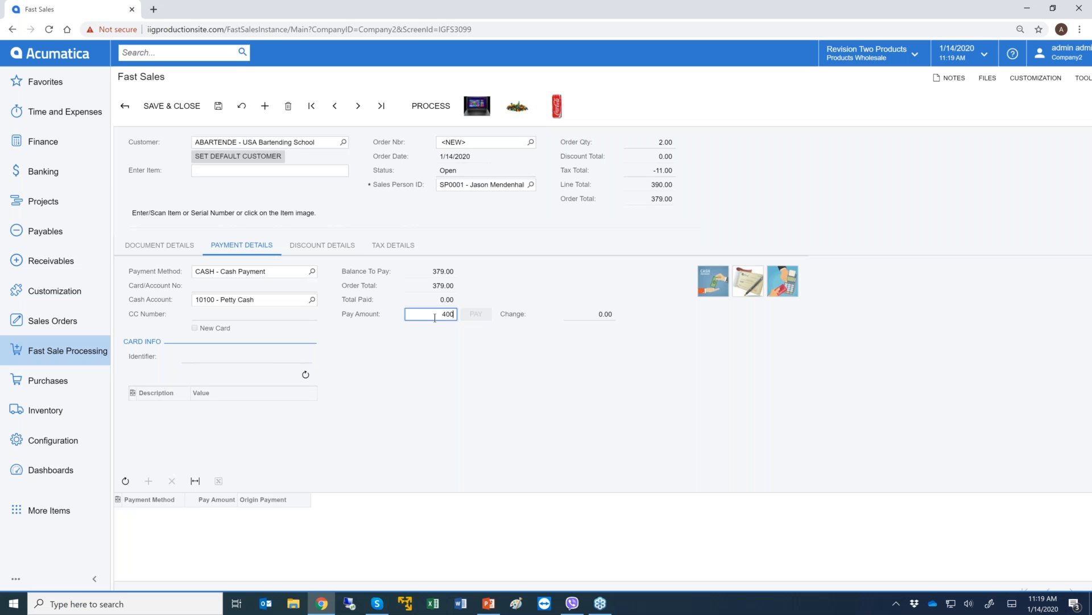
key(Return)
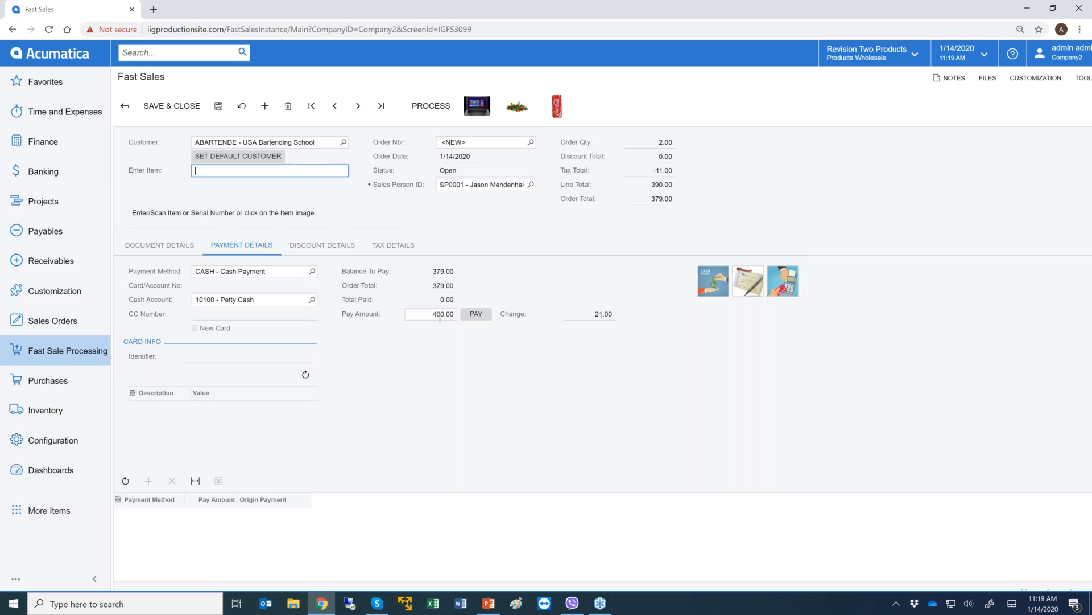
click(476, 314)
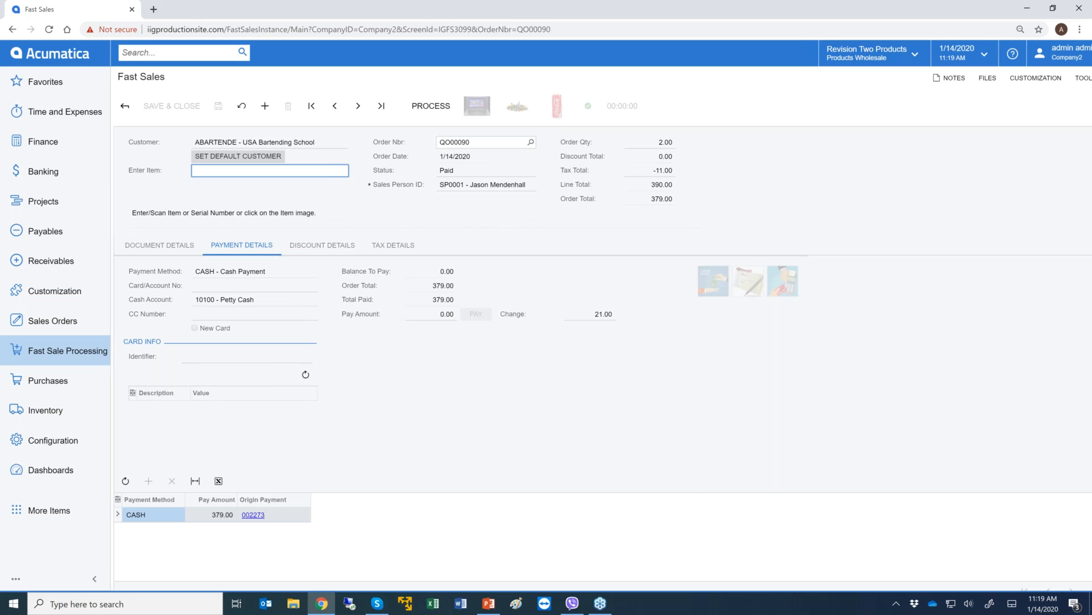
- Process the paid fast sale and close its order summary report
click(430, 106)
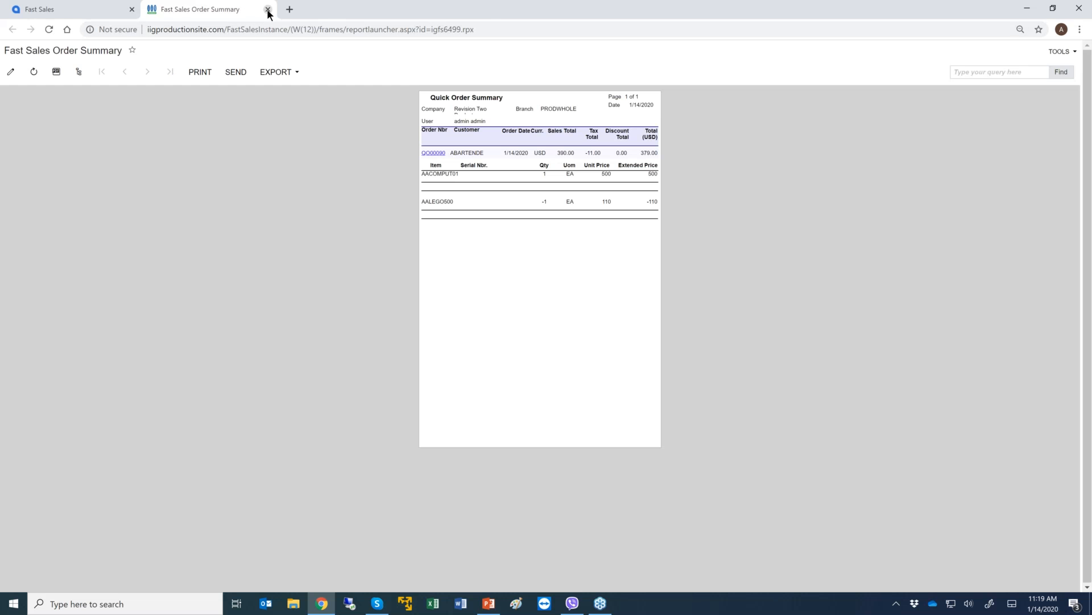
click(267, 9)
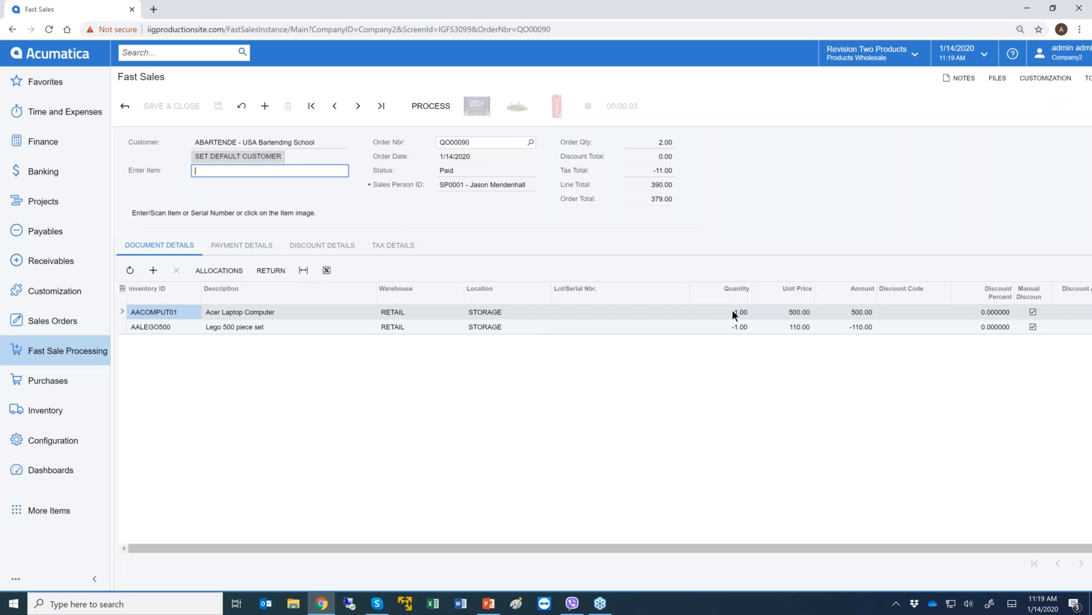
click(287, 276)
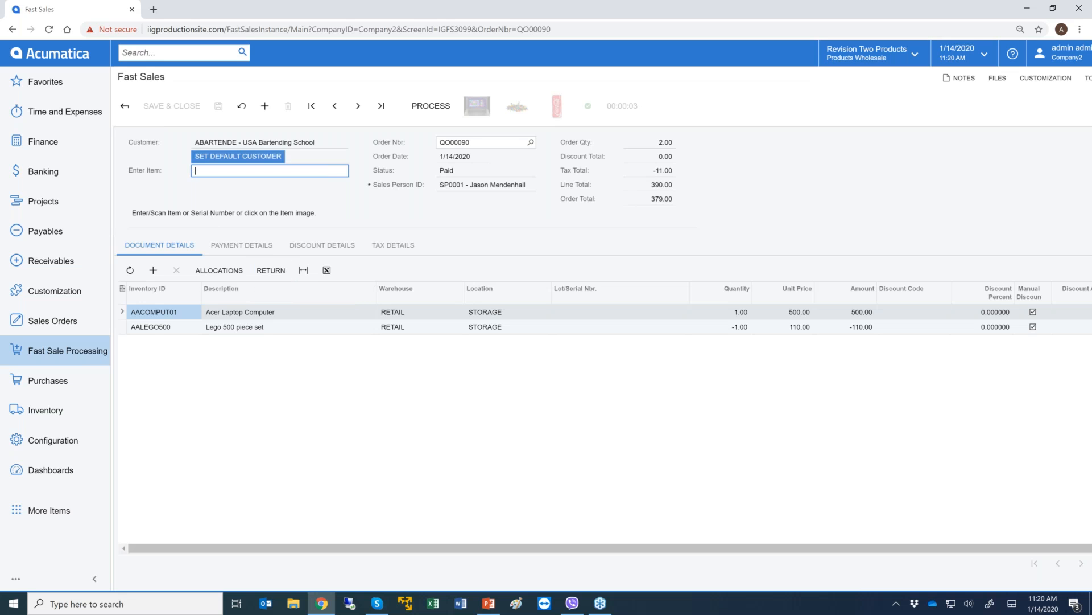
- Start another fast sale, close the order summary report and try to add the Acer laptop
click(263, 108)
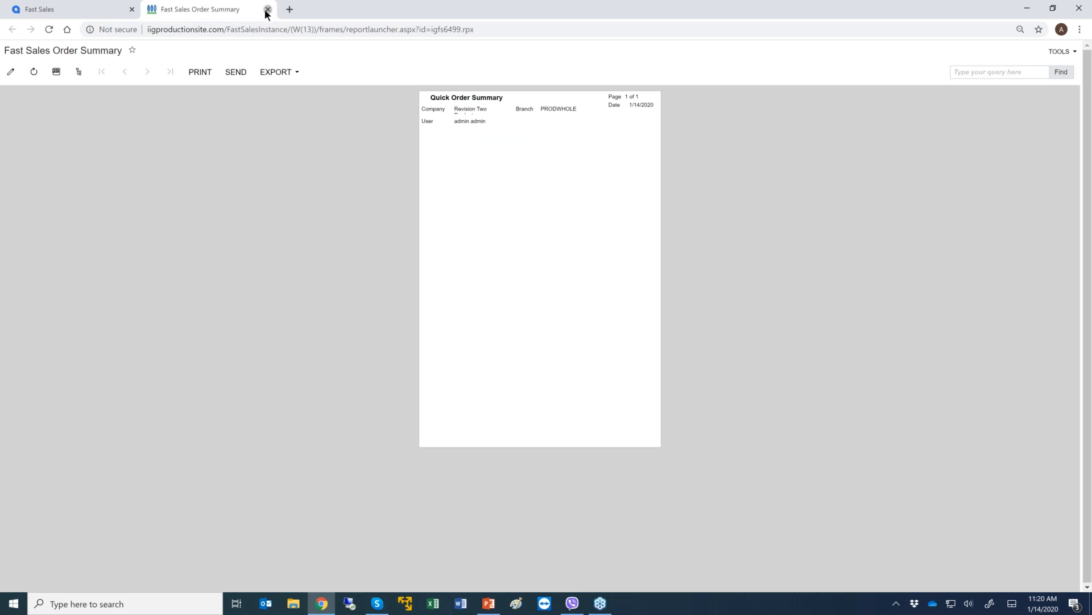
click(267, 9)
click(477, 112)
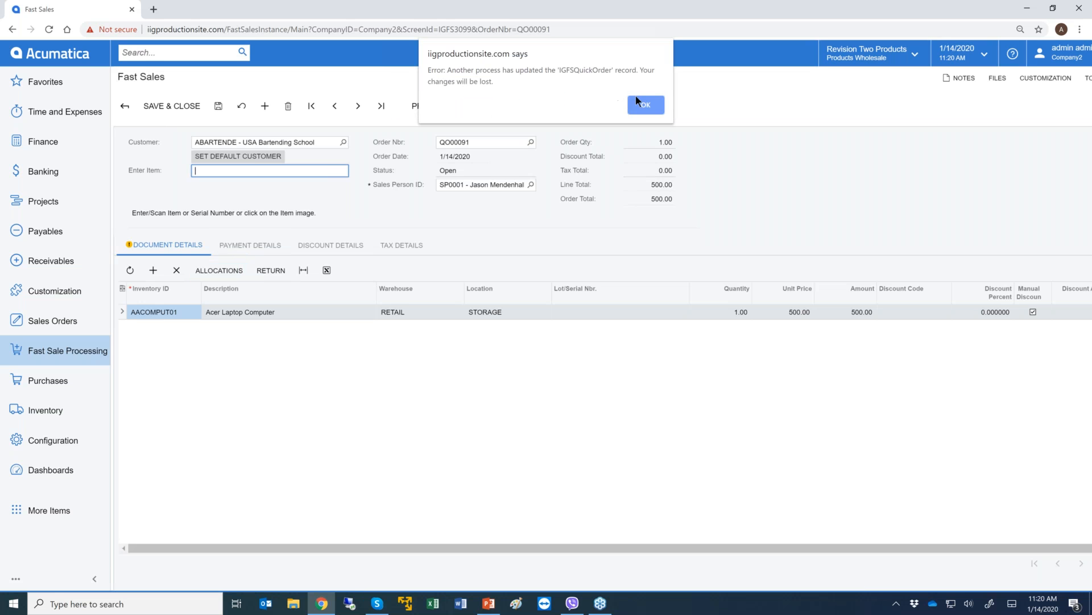
click(636, 103)
- Enter a fast sale for one Acer Laptop Computer, process it without payment and close the order summary report
click(264, 106)
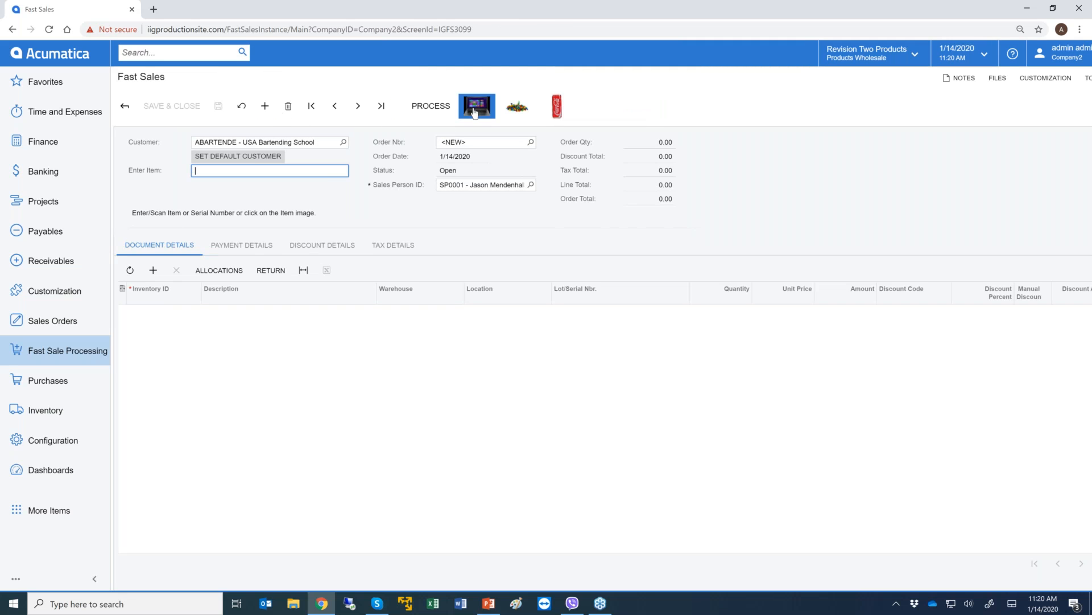
click(477, 107)
click(431, 106)
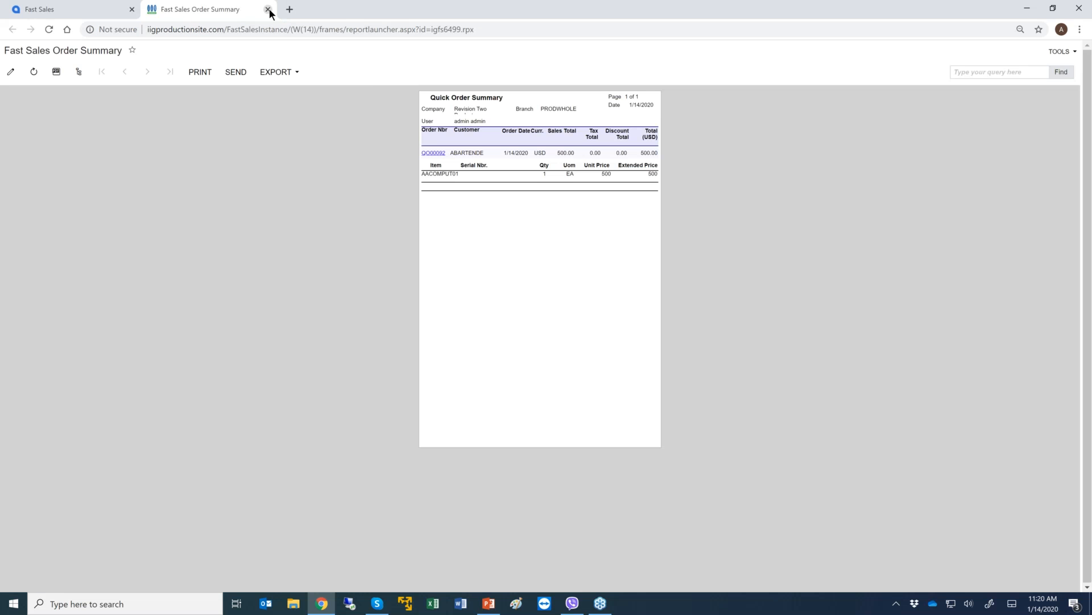
click(268, 9)
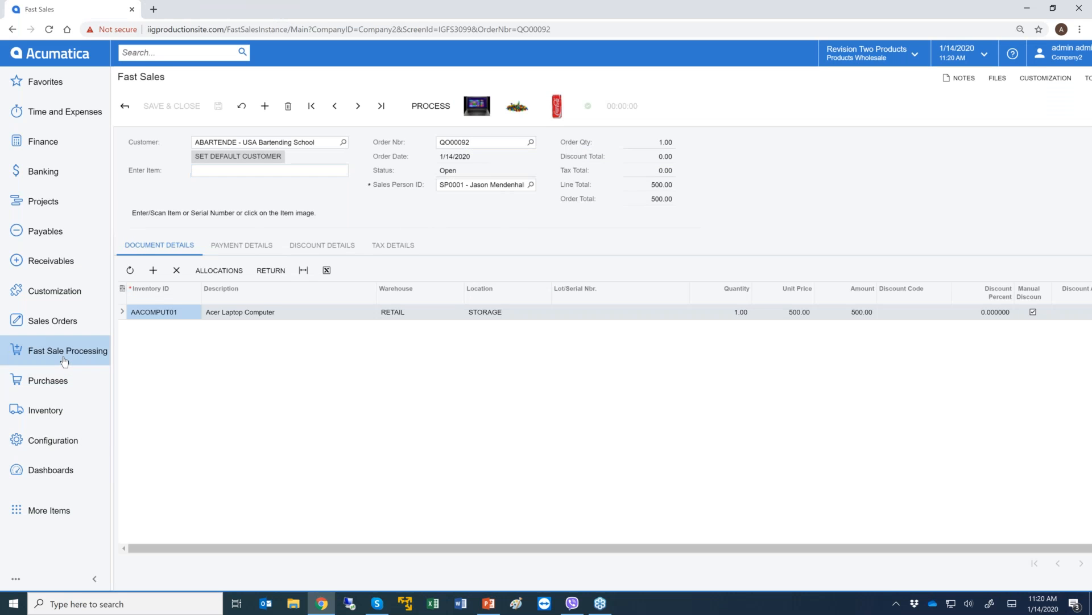
- Create a new Fast Sales Order Payment and assign it to the newest unpaid fast sales order
click(34, 351)
click(205, 148)
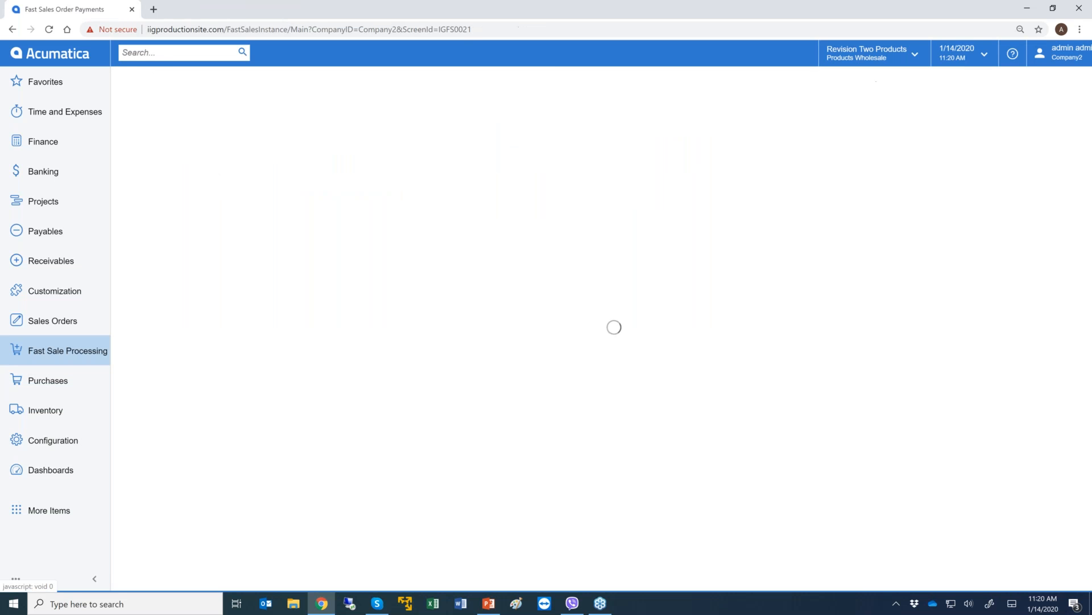
click(171, 98)
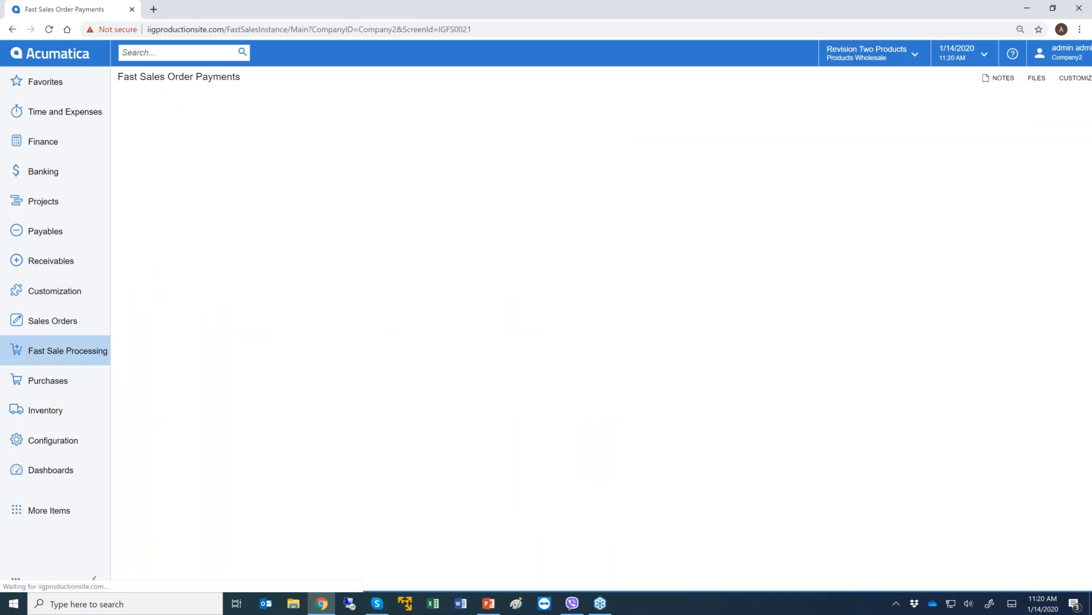
click(286, 142)
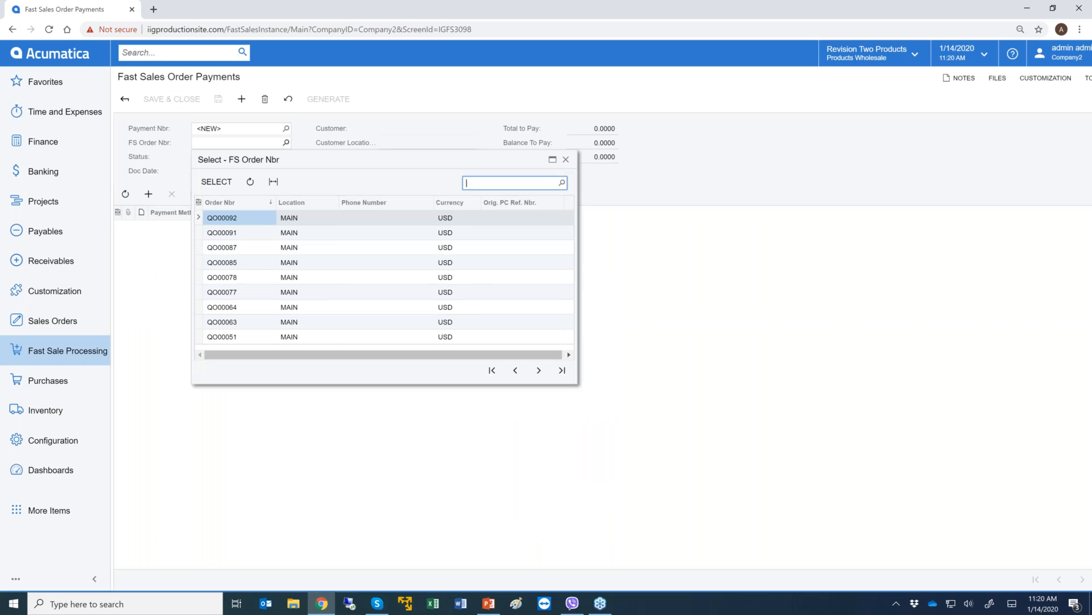
click(225, 218)
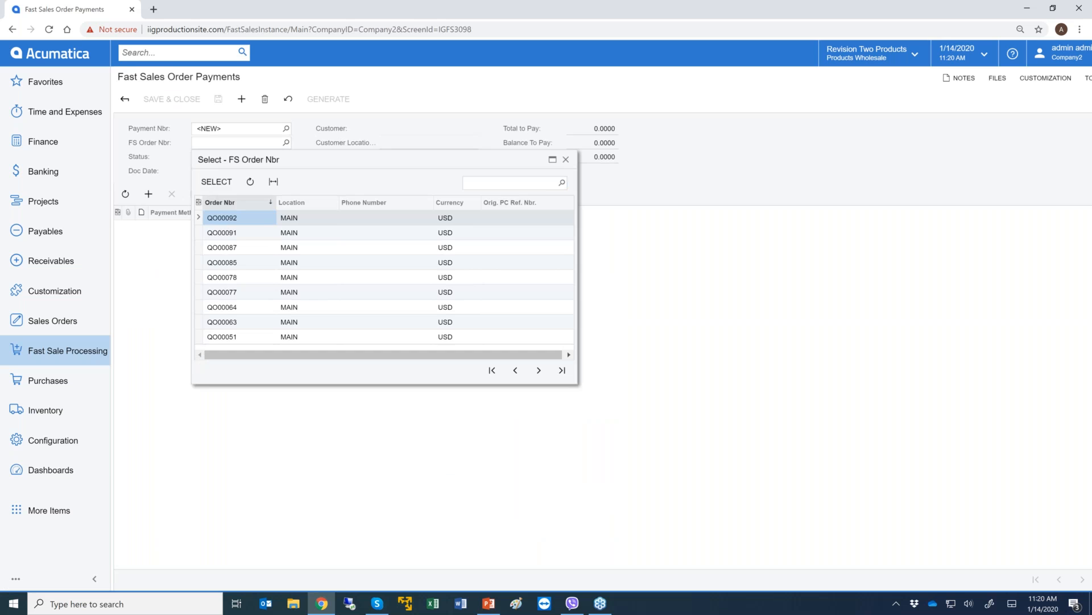
click(218, 182)
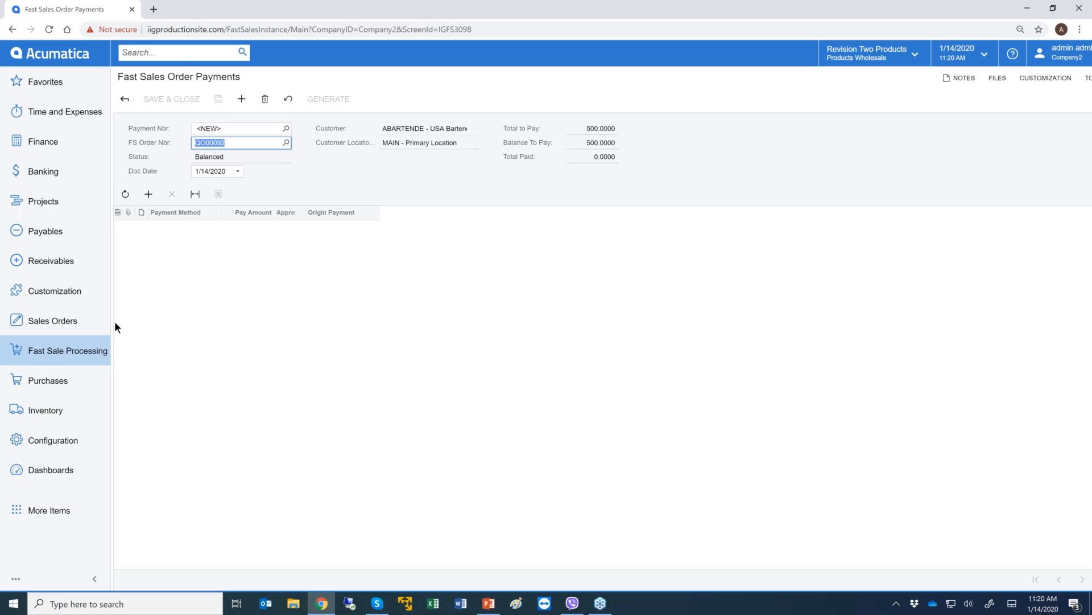
- Load batch B0000001 of register AMDIN in Register Reconciliation and generate its printable recap
click(86, 351)
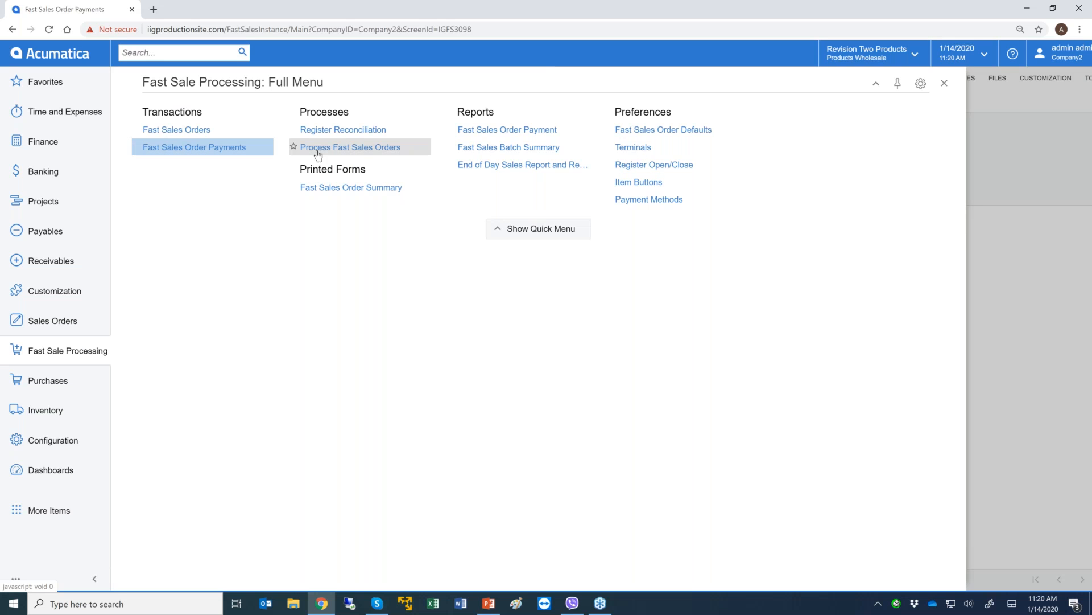
click(373, 133)
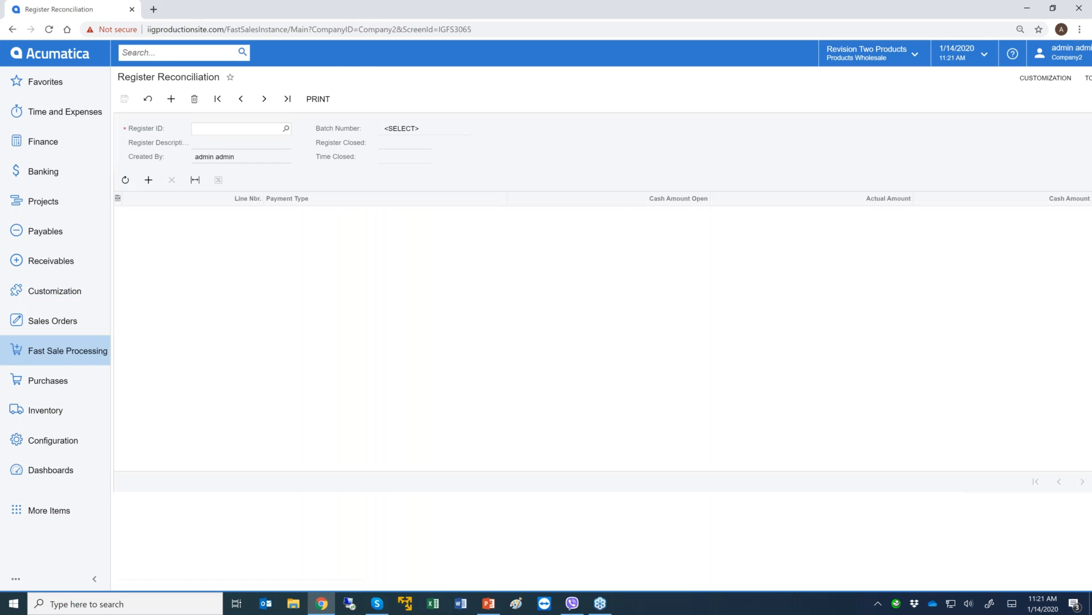
click(286, 129)
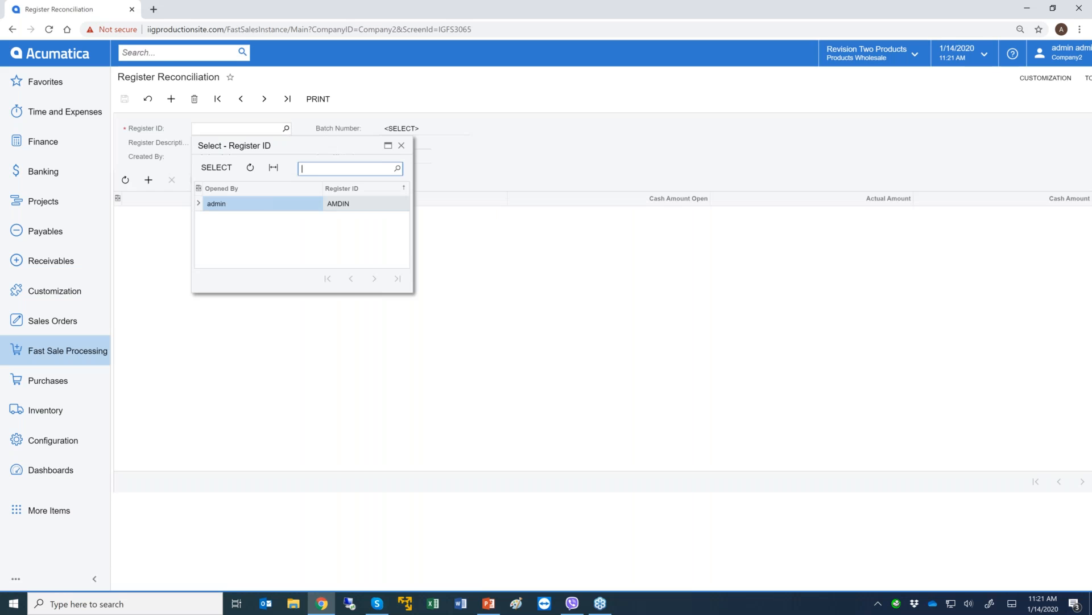
click(216, 168)
click(474, 128)
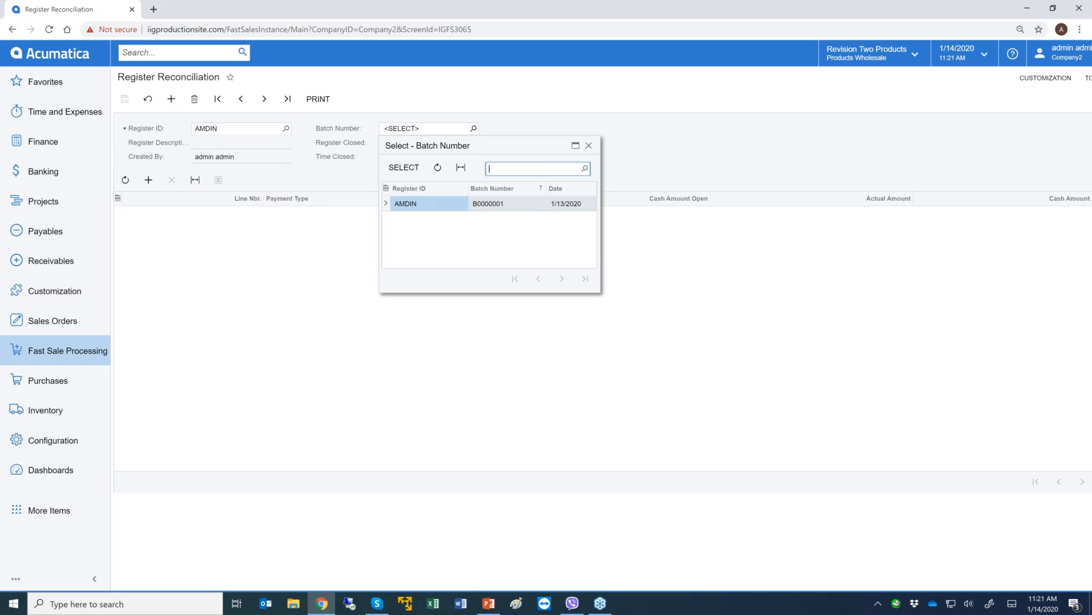
click(404, 167)
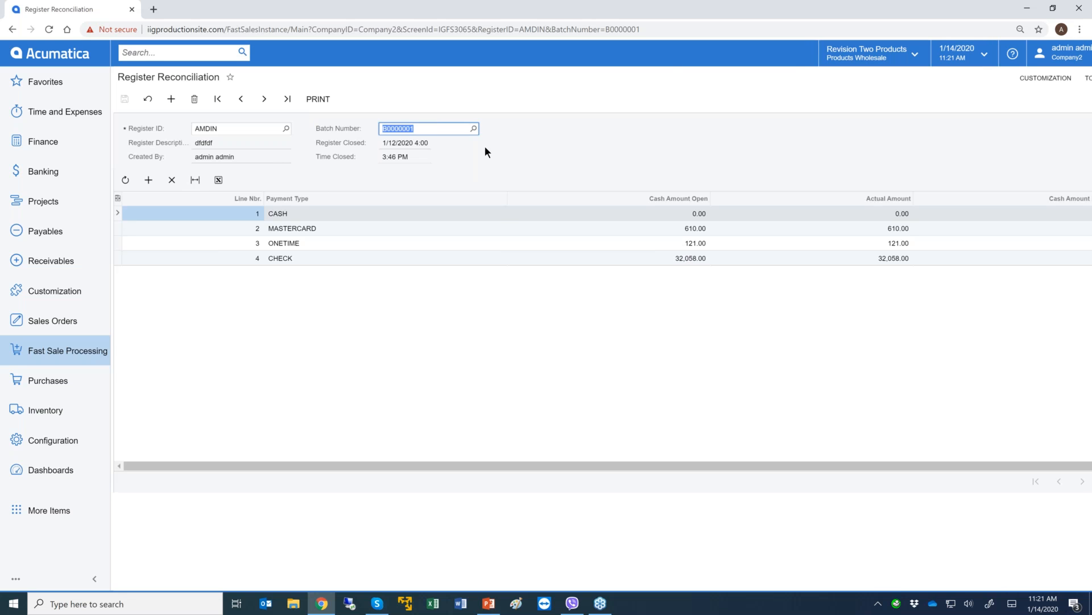
click(318, 99)
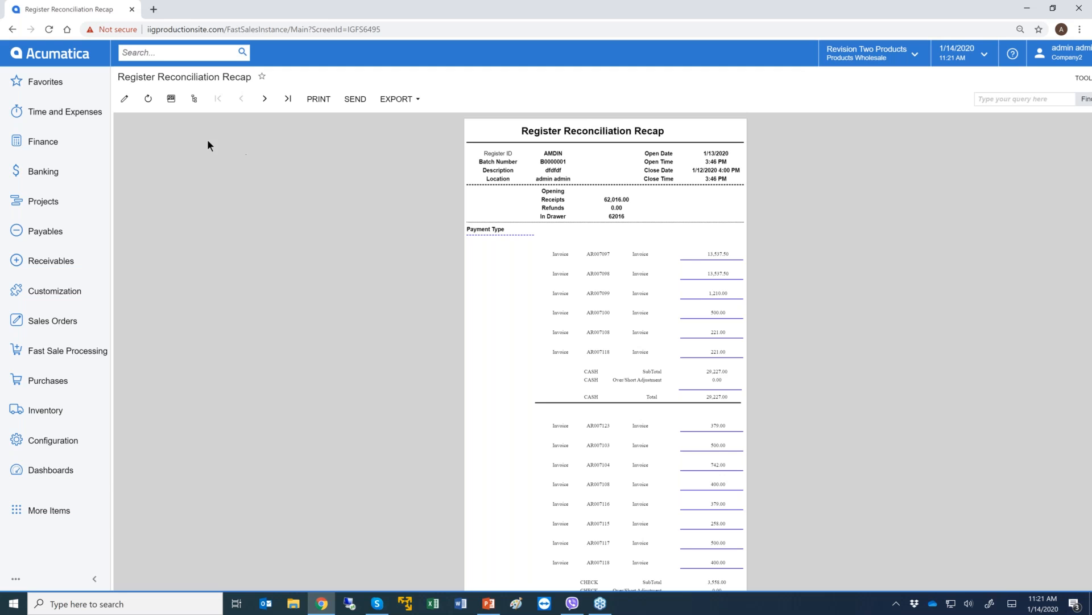
- Open the AMDIN register record in Register Open/Close to review its opening details
click(100, 357)
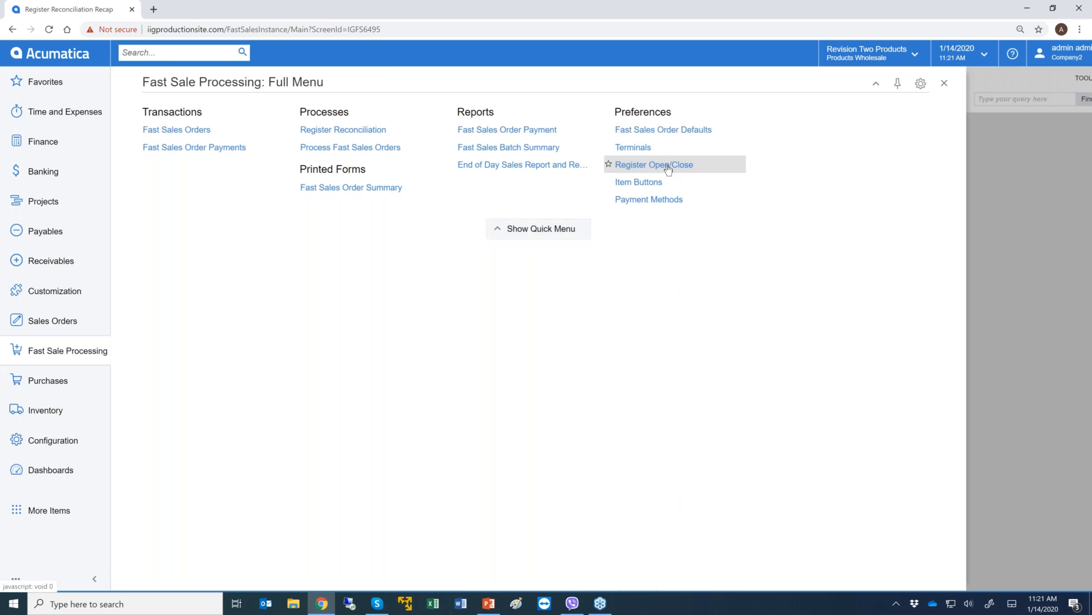
click(618, 164)
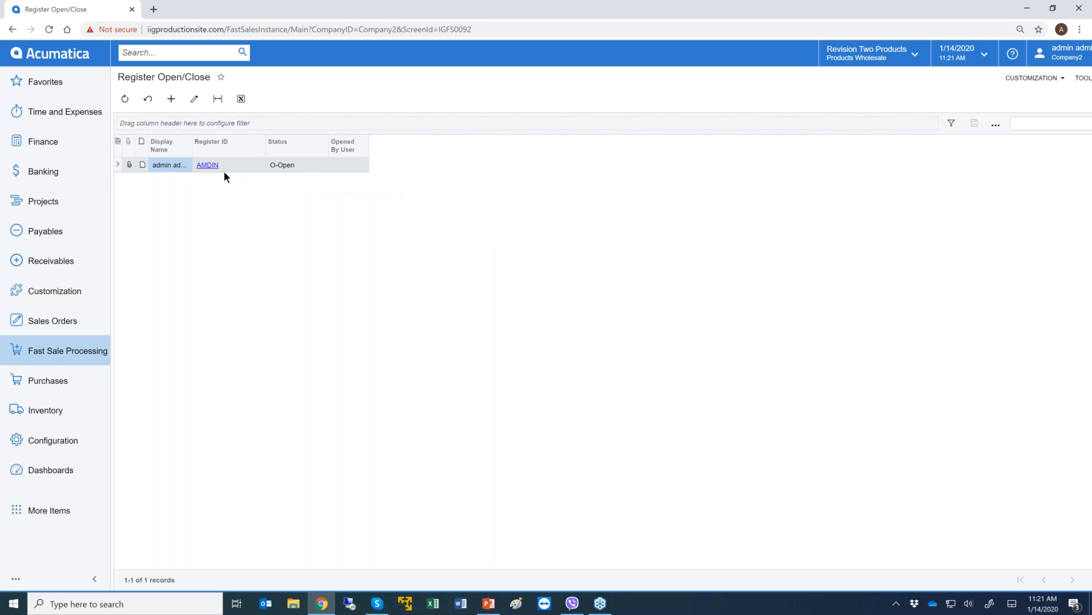
click(208, 165)
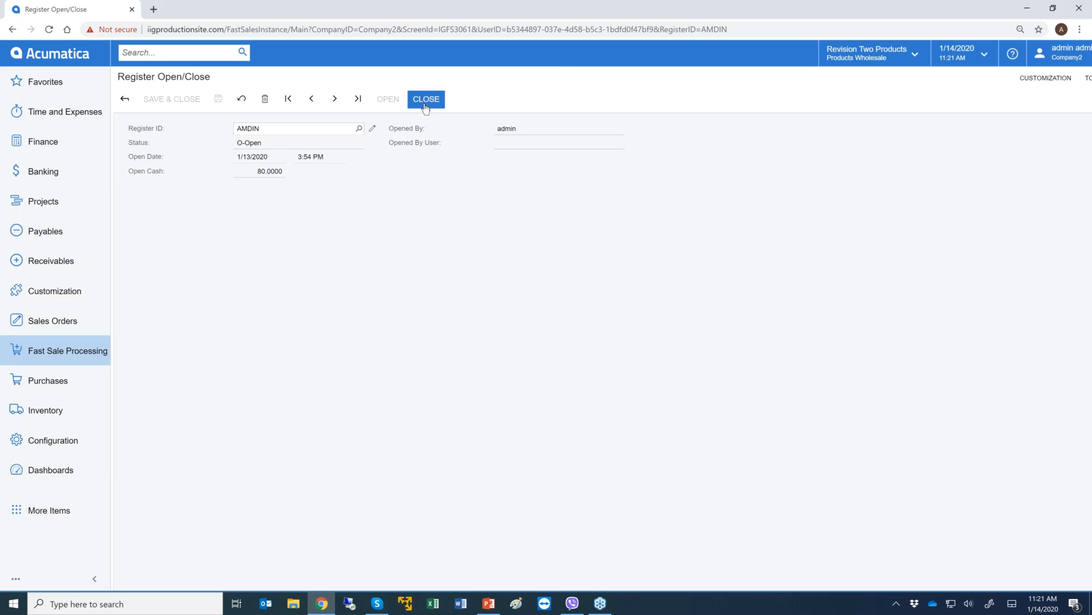
- Return to the Fast Sales Orders list and open a blank fast sale for review
click(35, 351)
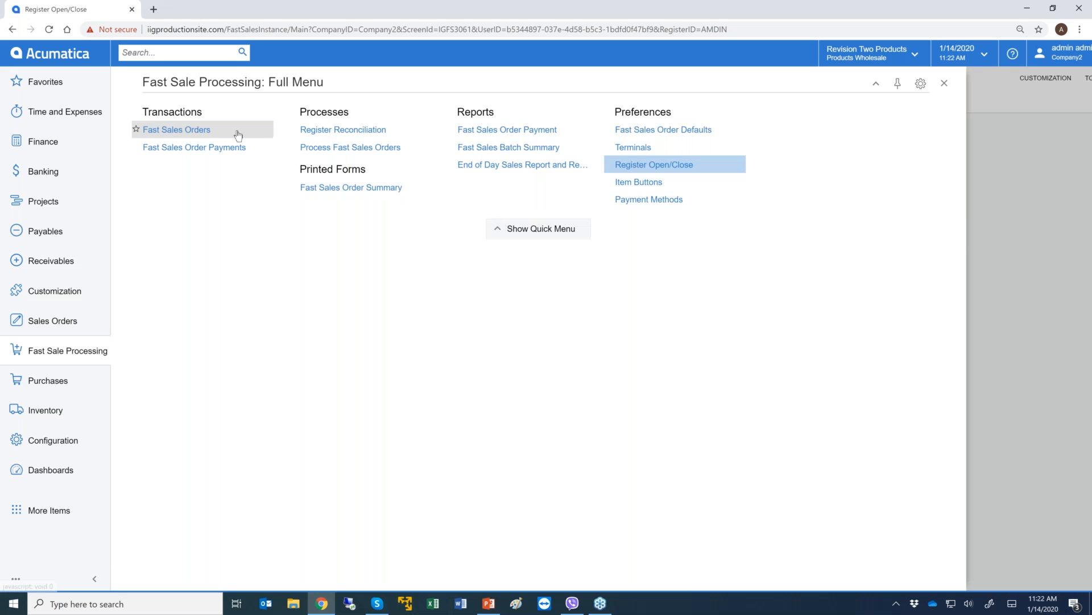
click(195, 139)
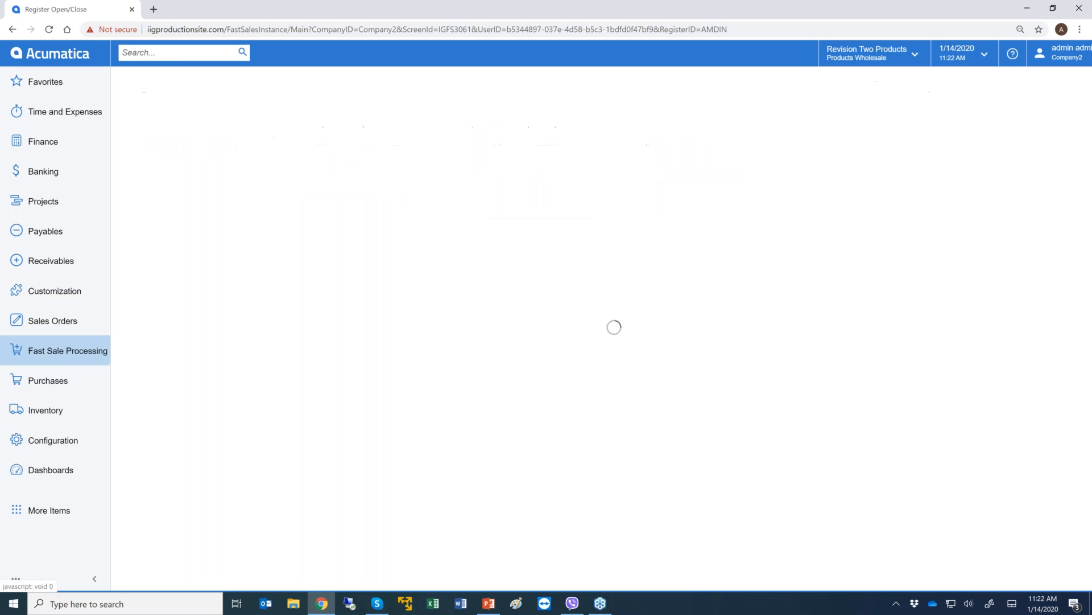
click(172, 99)
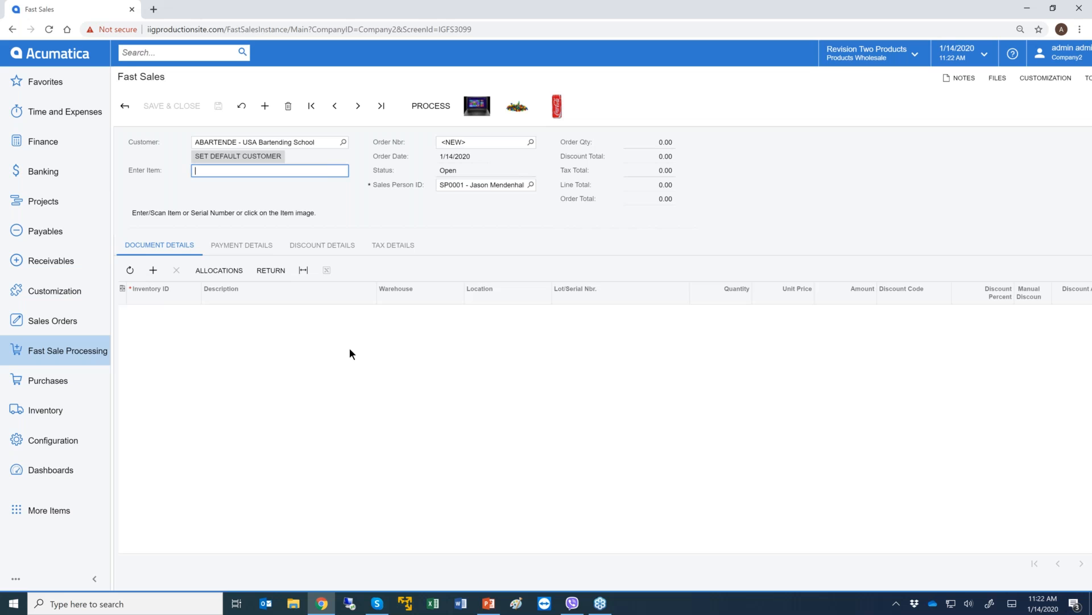
click(85, 358)
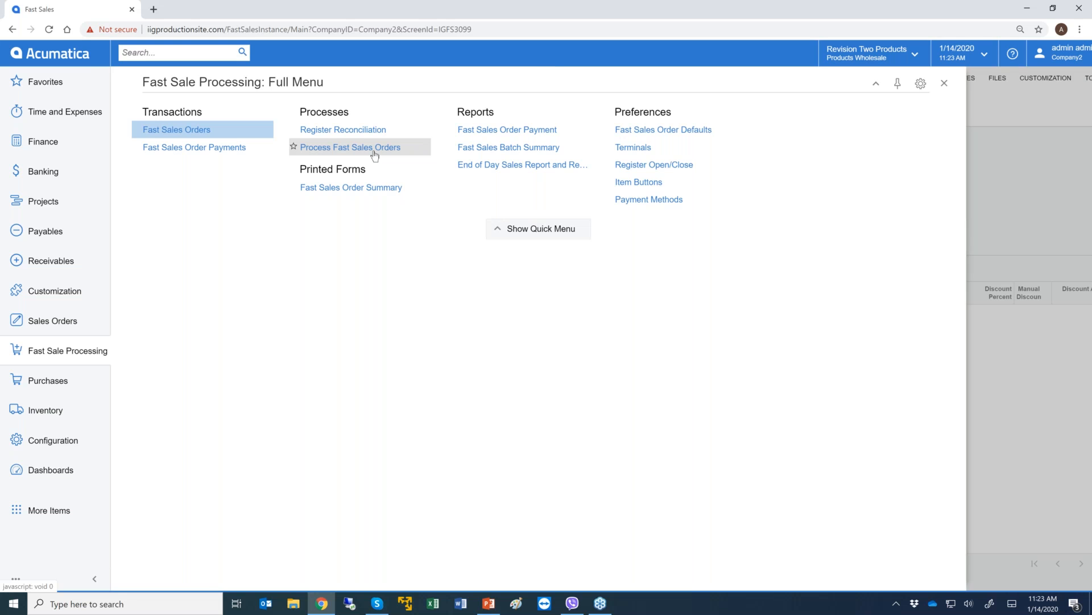
click(69, 327)
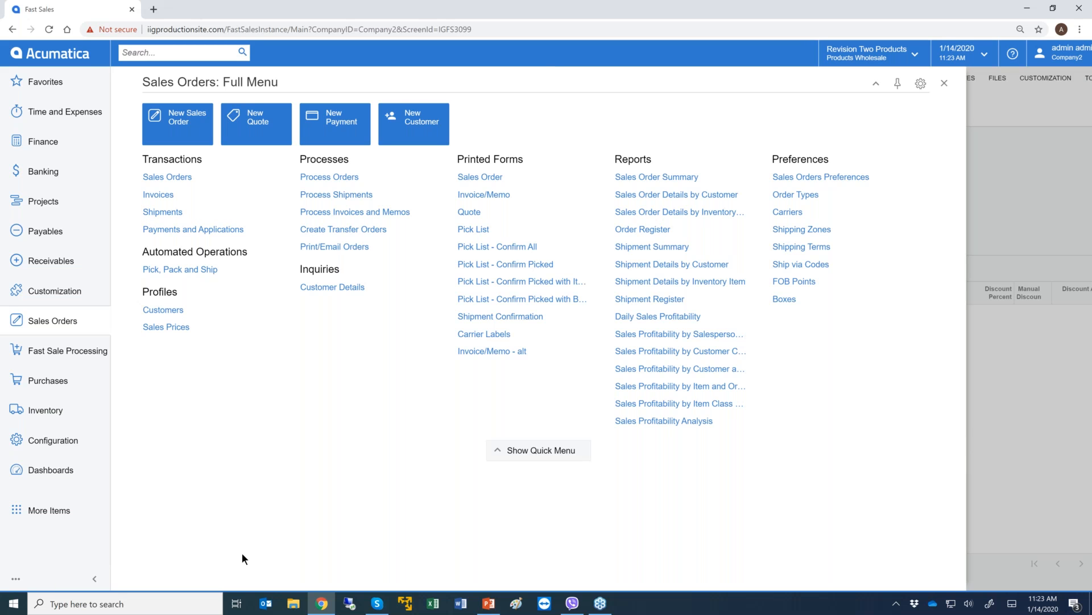
- Reopen the Fast Sales Orders list and start a new fast sale
click(69, 363)
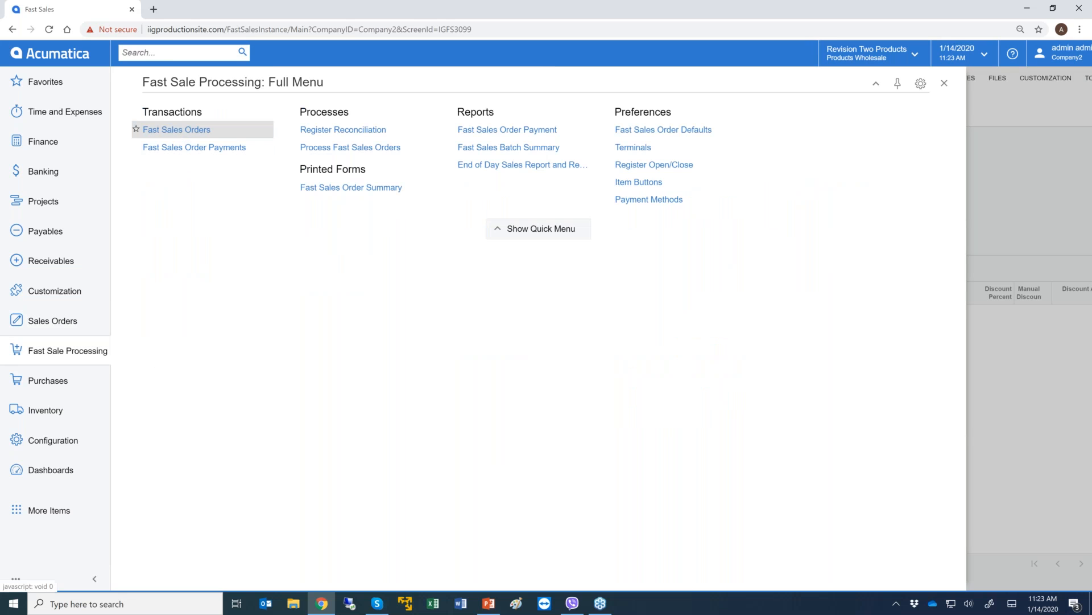
click(150, 127)
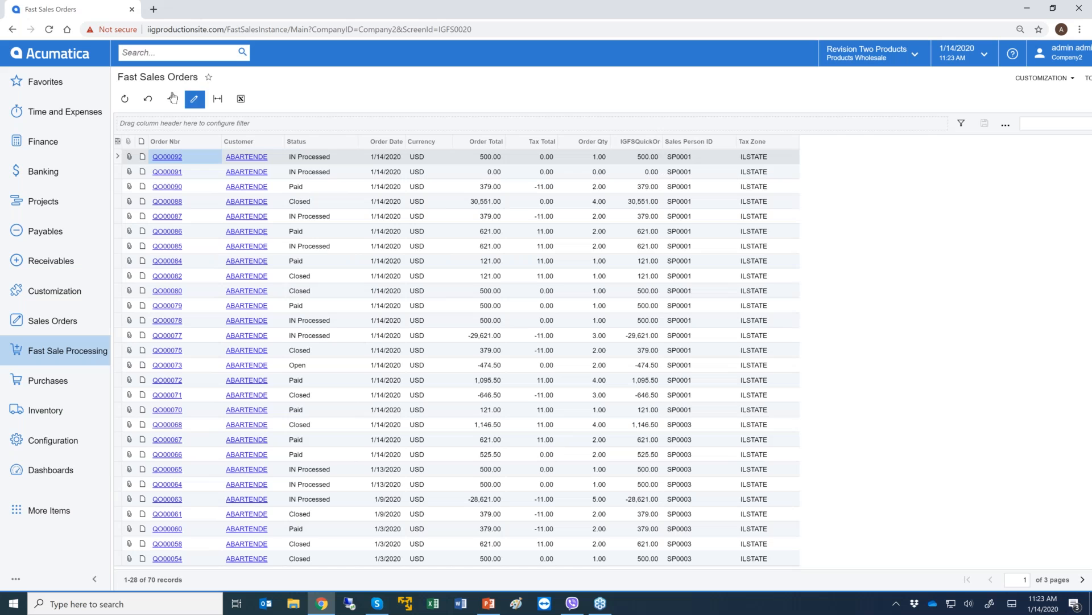
click(172, 100)
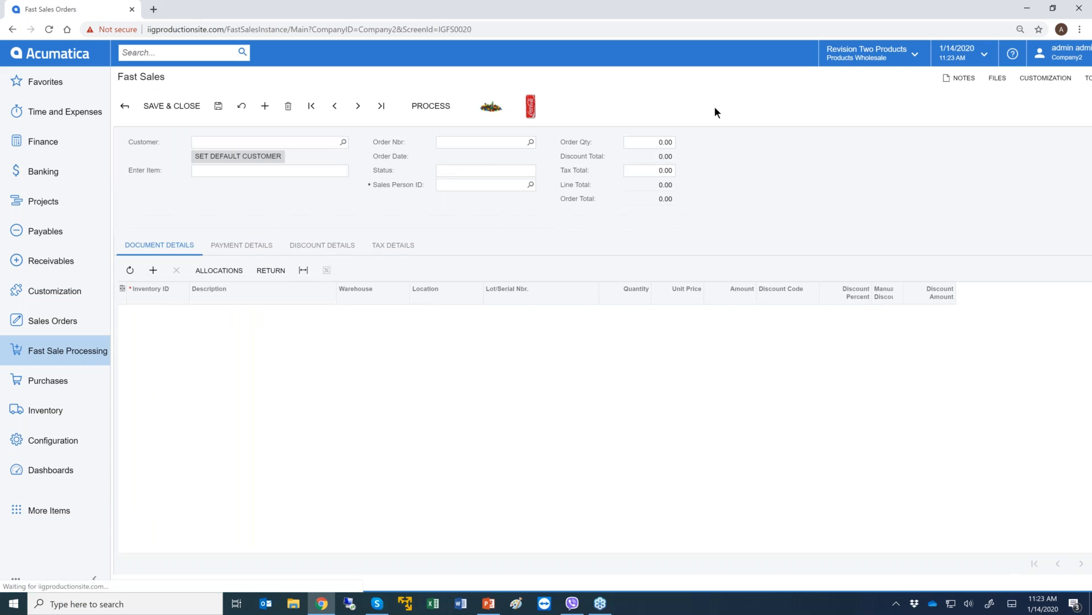